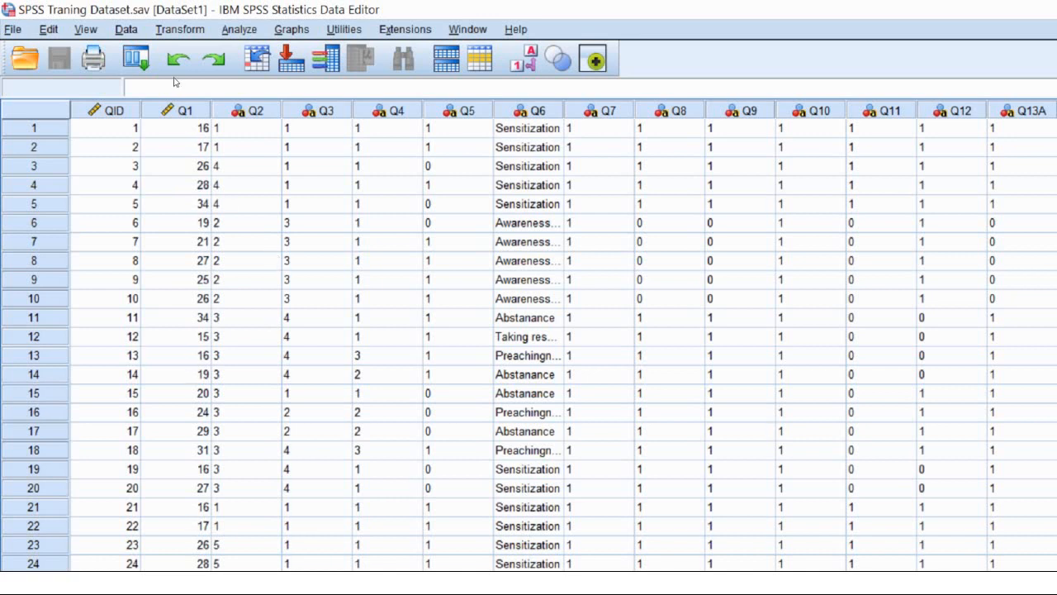
# Run a Frequencies analysis with a frequency table for the Age [Q1] variable
pyautogui.click(239, 29)
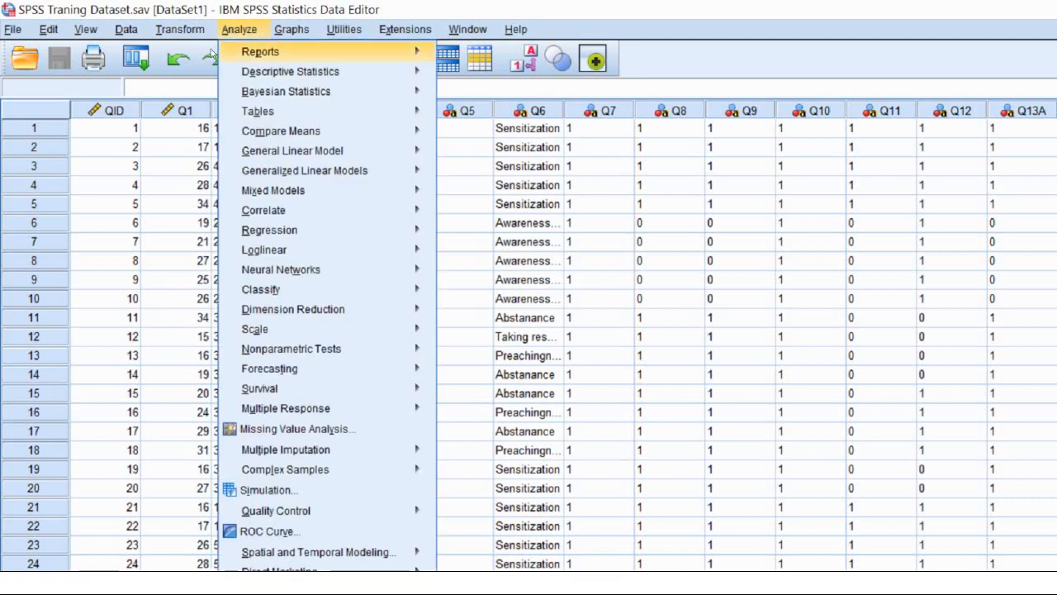
pyautogui.moveTo(289, 71)
pyautogui.click(471, 71)
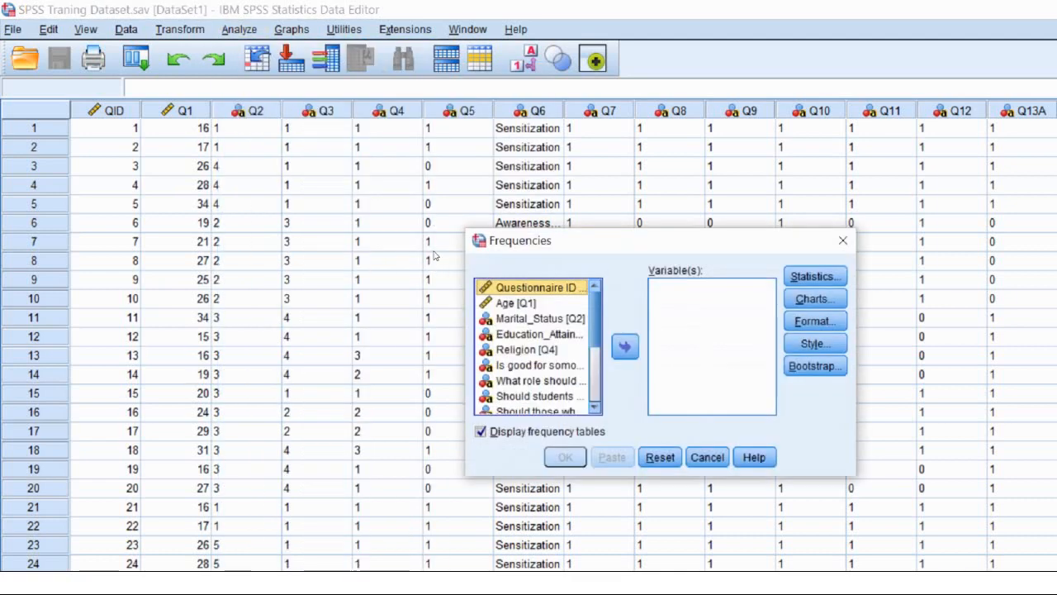
pyautogui.press('Down')
pyautogui.doubleClick(515, 303)
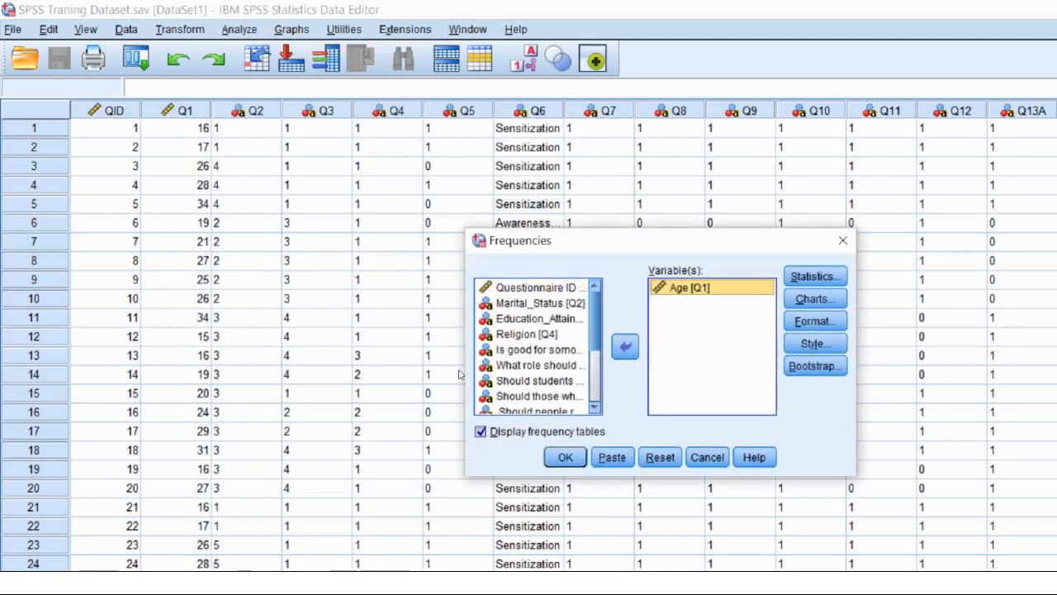
pyautogui.click(565, 457)
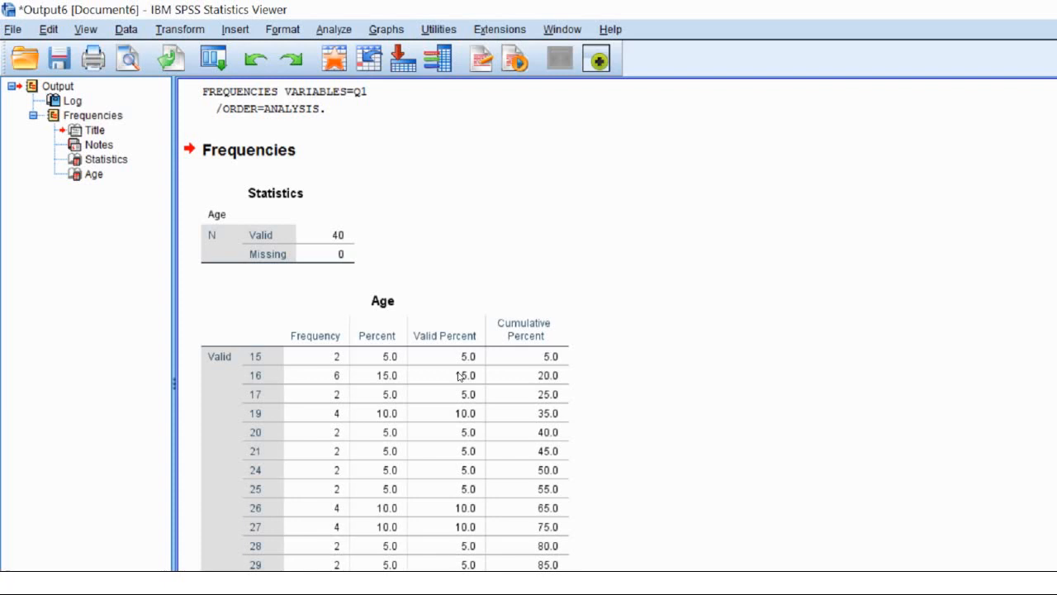
# Close the Age frequency output without saving its contents
pyautogui.click(303, 349)
pyautogui.click(1049, 8)
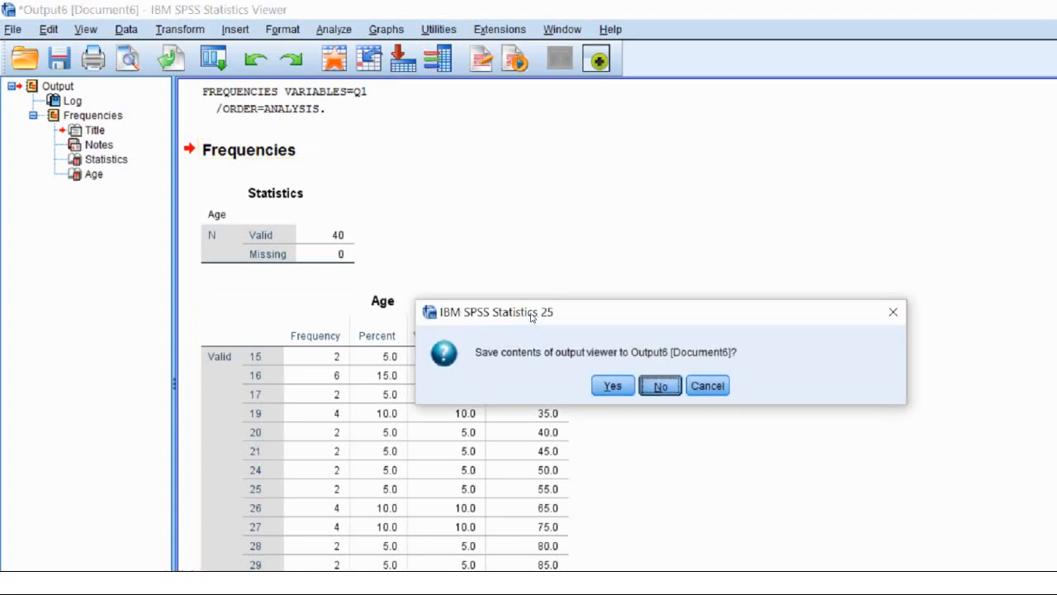
pyautogui.click(663, 385)
# Set up a Recode into Different Variables from Age [Q1] to an output variable named Age2 with the label Age
pyautogui.click(155, 27)
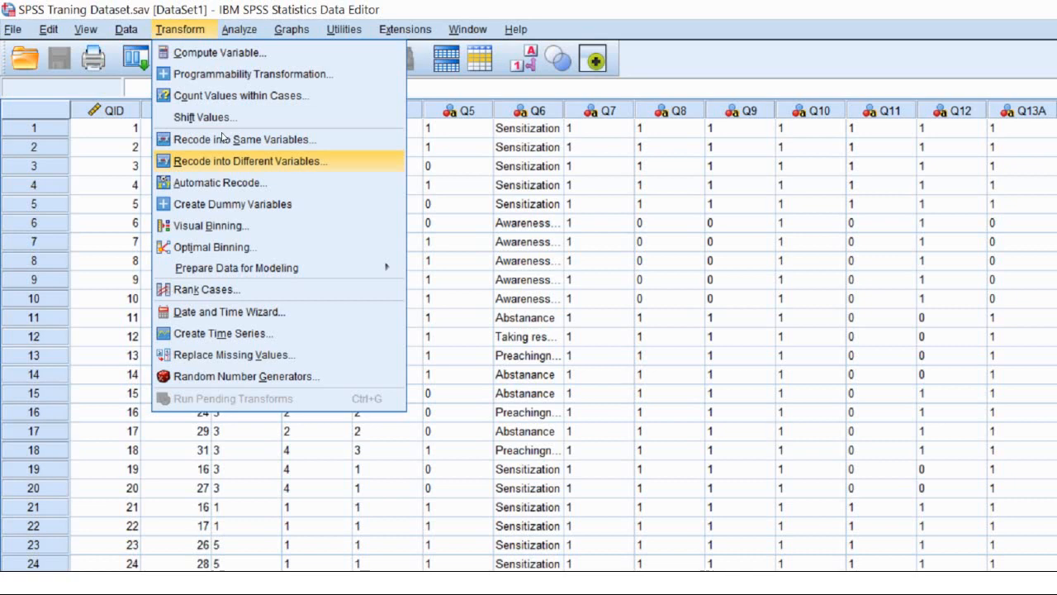
pyautogui.press('Return')
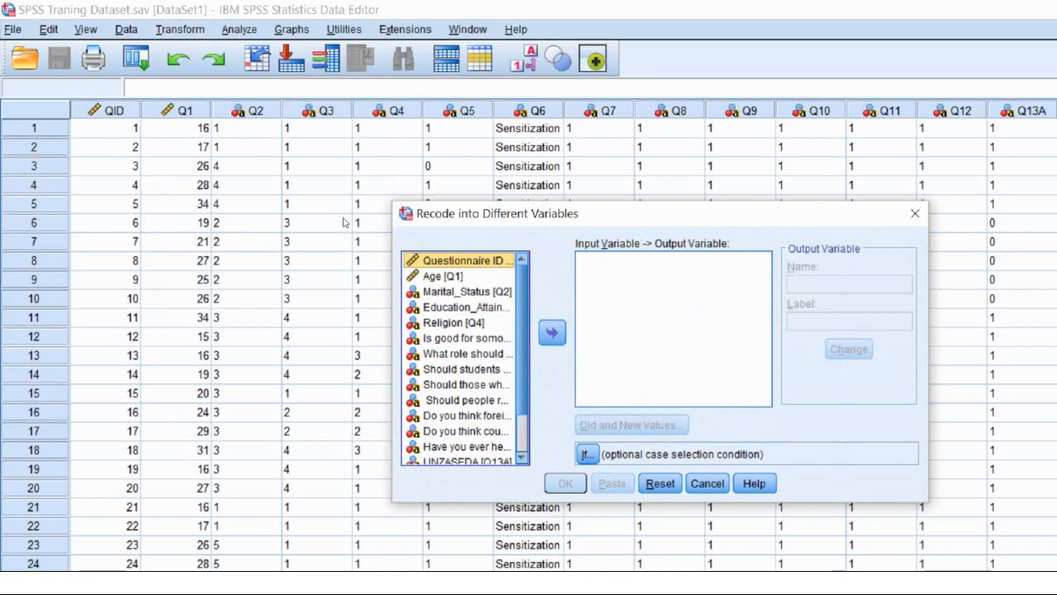
pyautogui.click(409, 273)
pyautogui.doubleClick(443, 274)
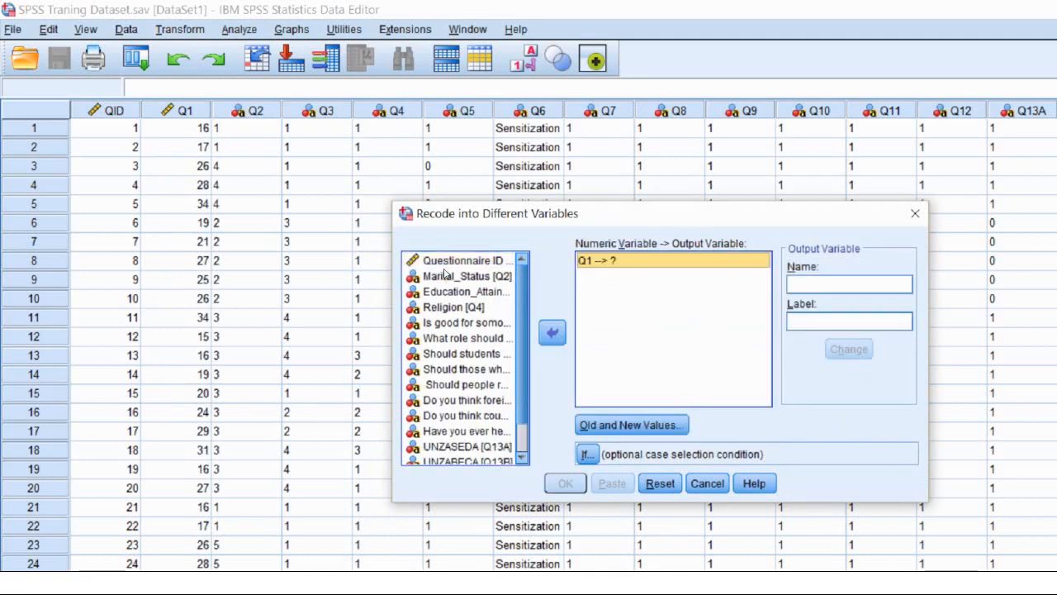
pyautogui.write('Age2')
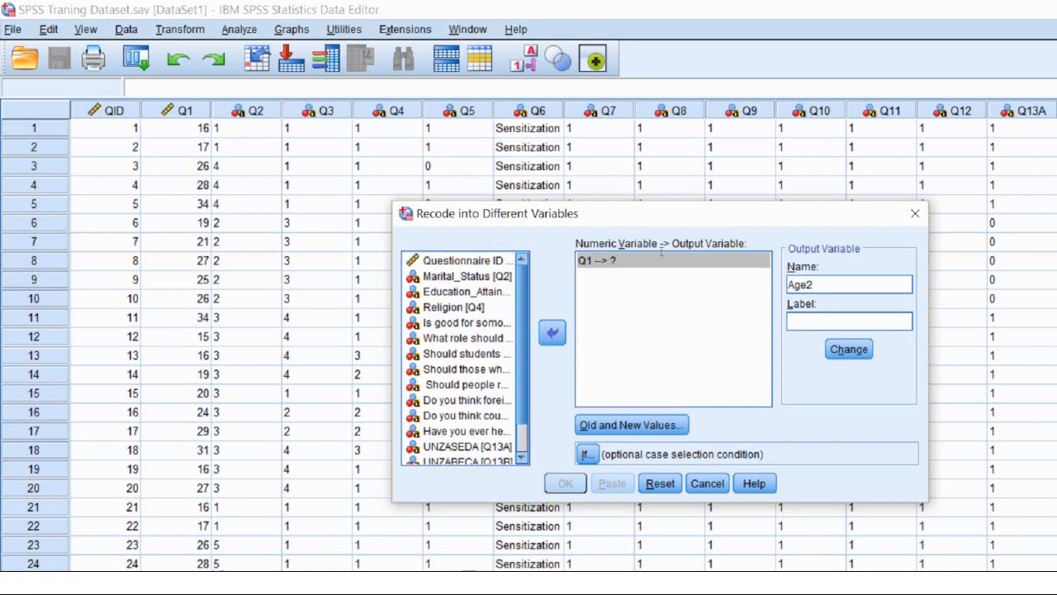
pyautogui.press('Tab')
pyautogui.write('Age')
pyautogui.press('Return')
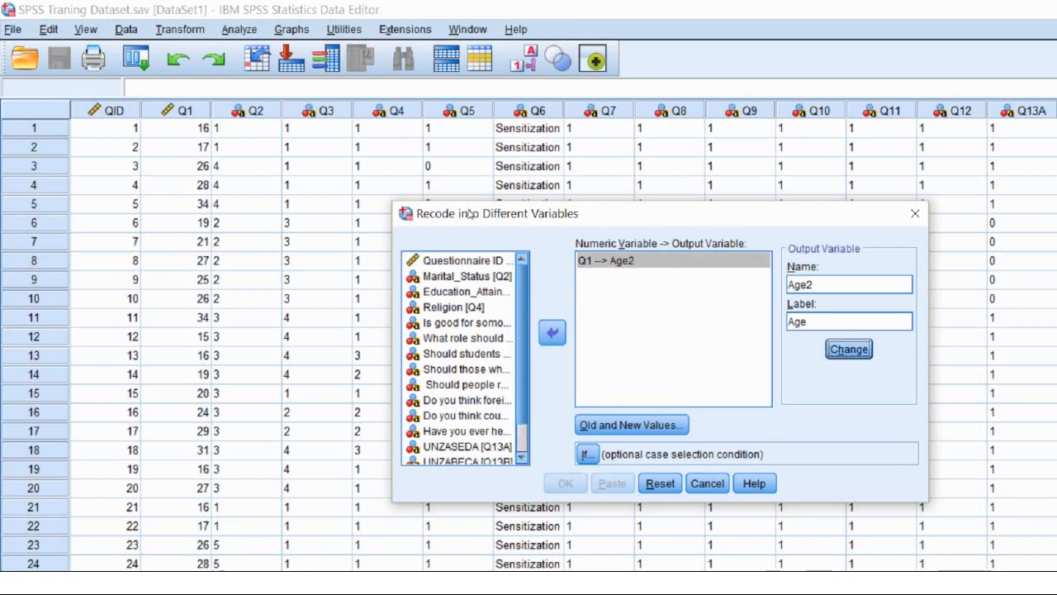
# Define the old and new values so that ages 15 through 19 are recoded to 1
pyautogui.click(632, 425)
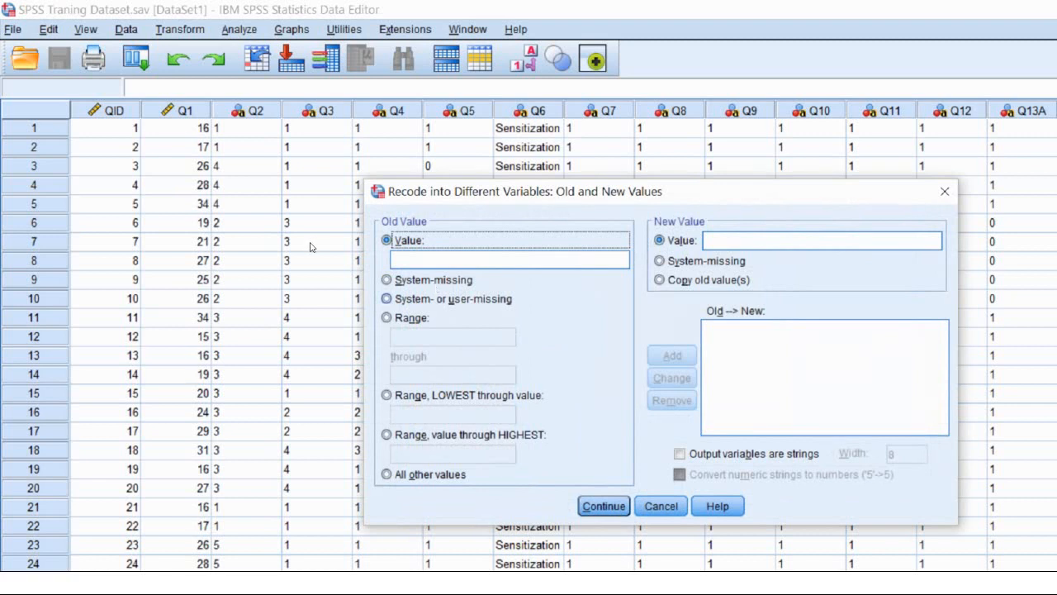
pyautogui.hotkey('alt', 'n')
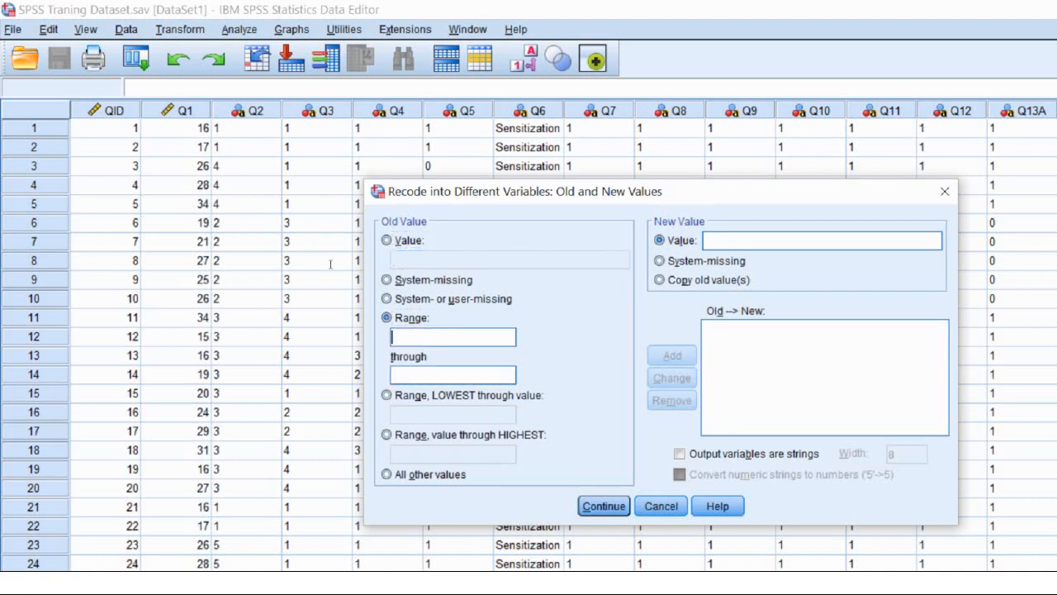
pyautogui.write('15')
pyautogui.press('Tab')
pyautogui.write('19')
pyautogui.hotkey('alt', 'l')
pyautogui.write('1')
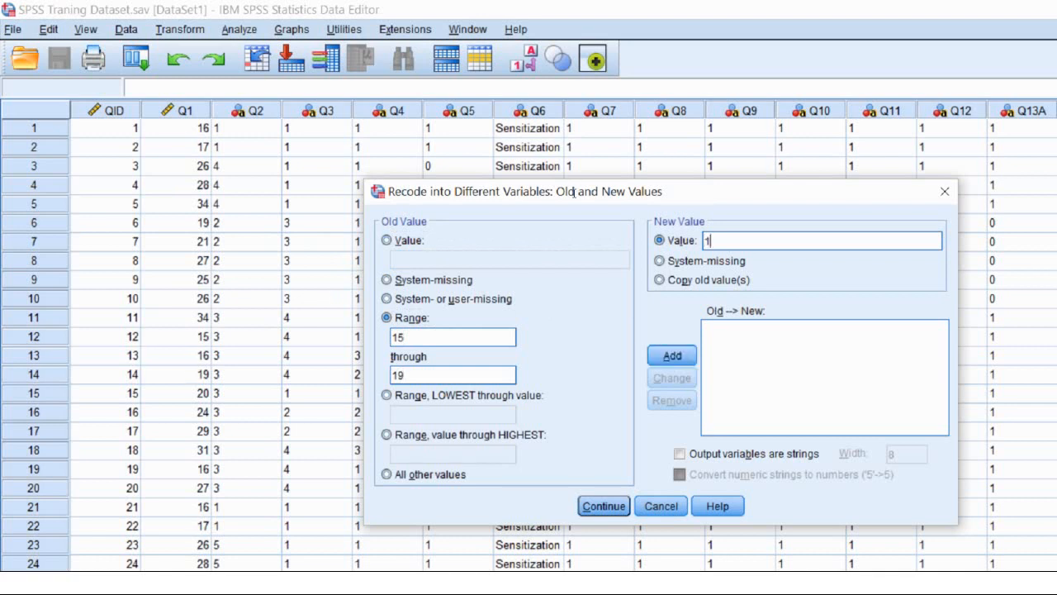
pyautogui.hotkey('alt', 'a')
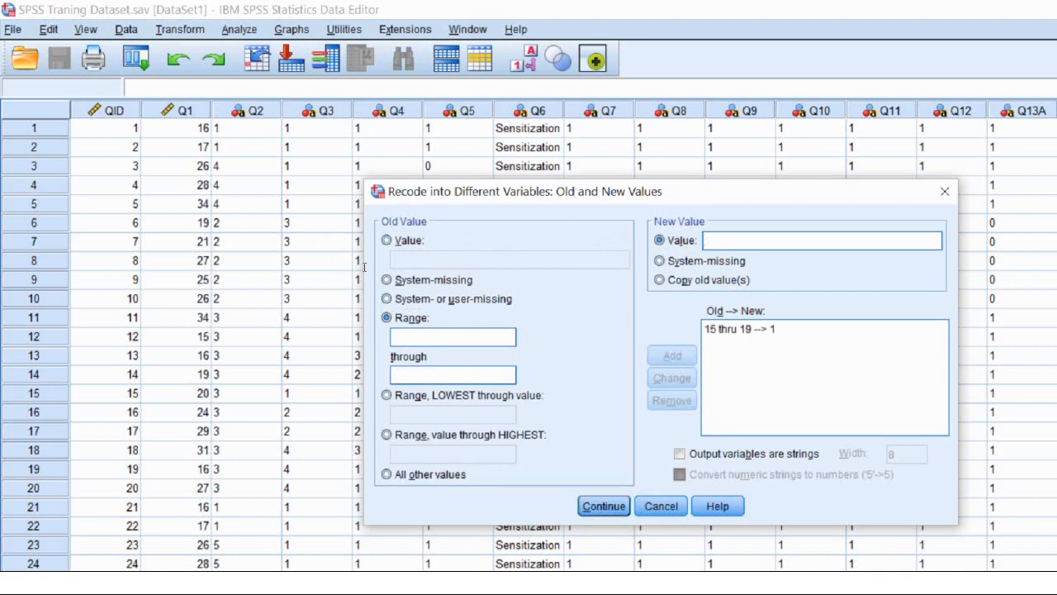
# Add a recode rule that turns ages 20 through 24 into 2
pyautogui.hotkey('alt', 'g')
pyautogui.write('20')
pyautogui.press('Tab')
pyautogui.write('24')
pyautogui.hotkey('alt', 'l')
pyautogui.write('2')
pyautogui.hotkey('alt', 'a')
# Add a recode rule that turns ages 25 through 29 into 3
pyautogui.hotkey('alt', 'n')
pyautogui.write('25')
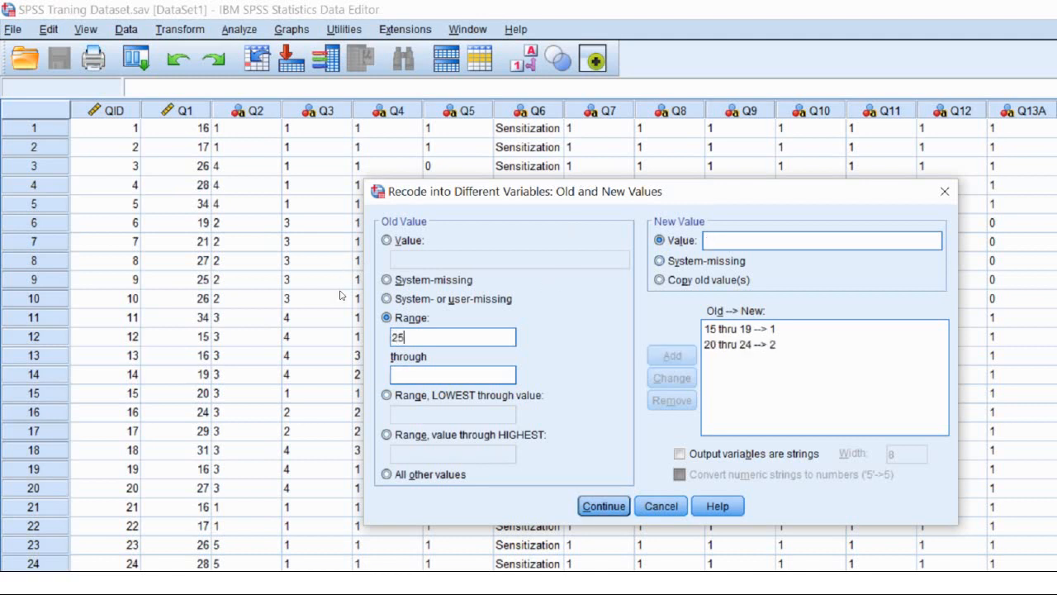
pyautogui.press('Tab')
pyautogui.write('29')
pyautogui.hotkey('alt', 'l')
pyautogui.write('3')
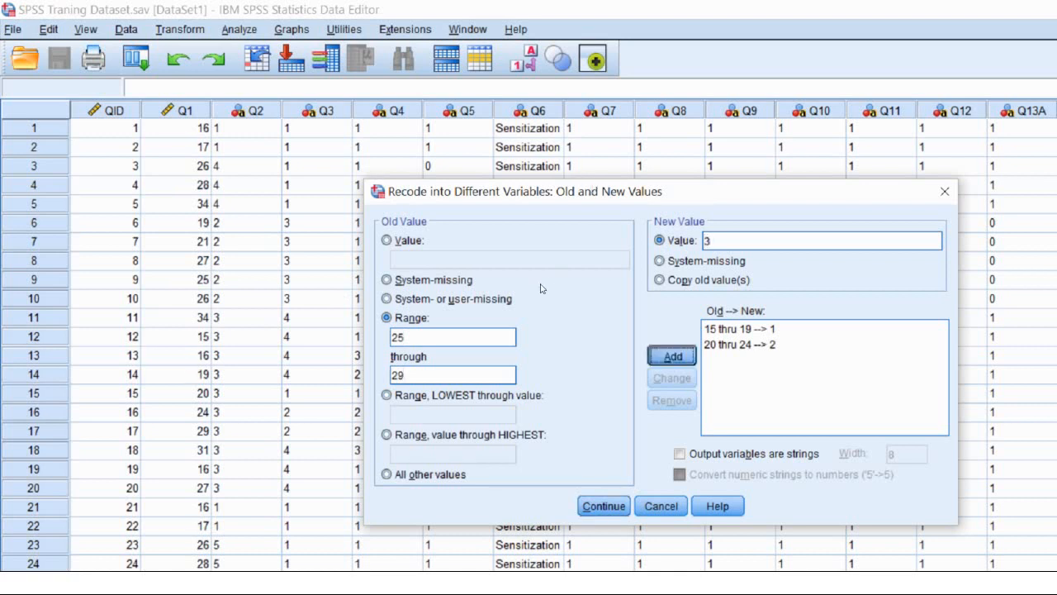
pyautogui.hotkey('alt', 'a')
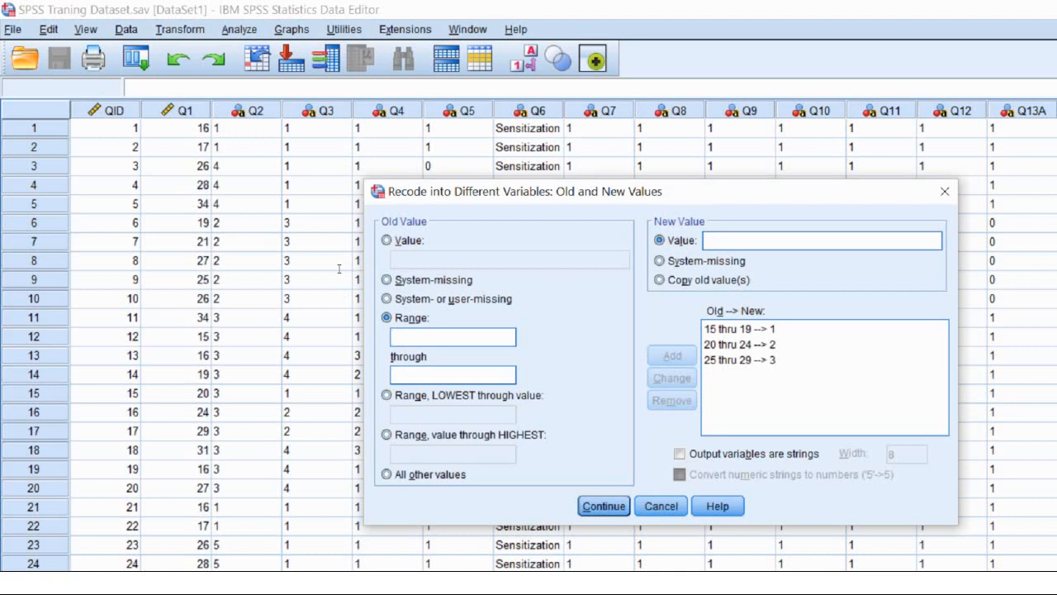
# Add a recode rule that turns ages 30 through 34 into 4, and run the recode
pyautogui.write('30')
pyautogui.press('Tab')
pyautogui.write('34')
pyautogui.press('Tab')
pyautogui.write('4')
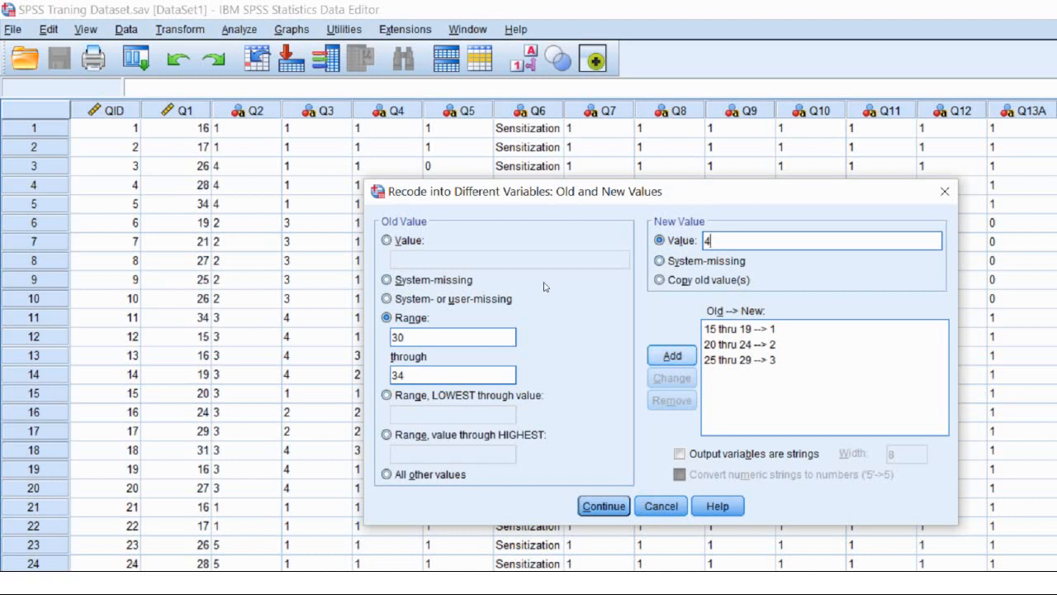
pyautogui.hotkey('alt', 'a')
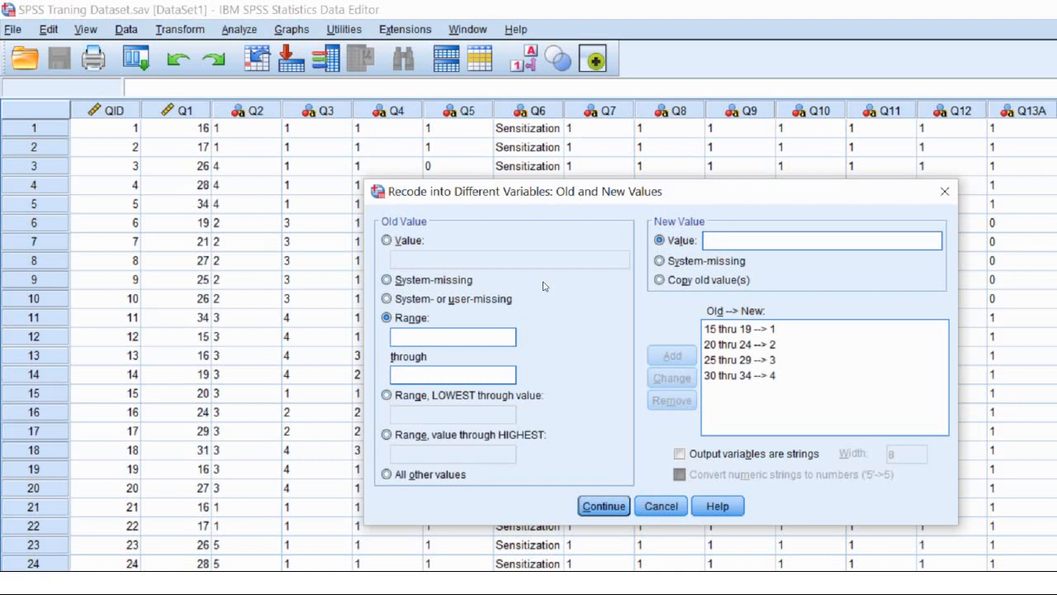
pyautogui.press('Return')
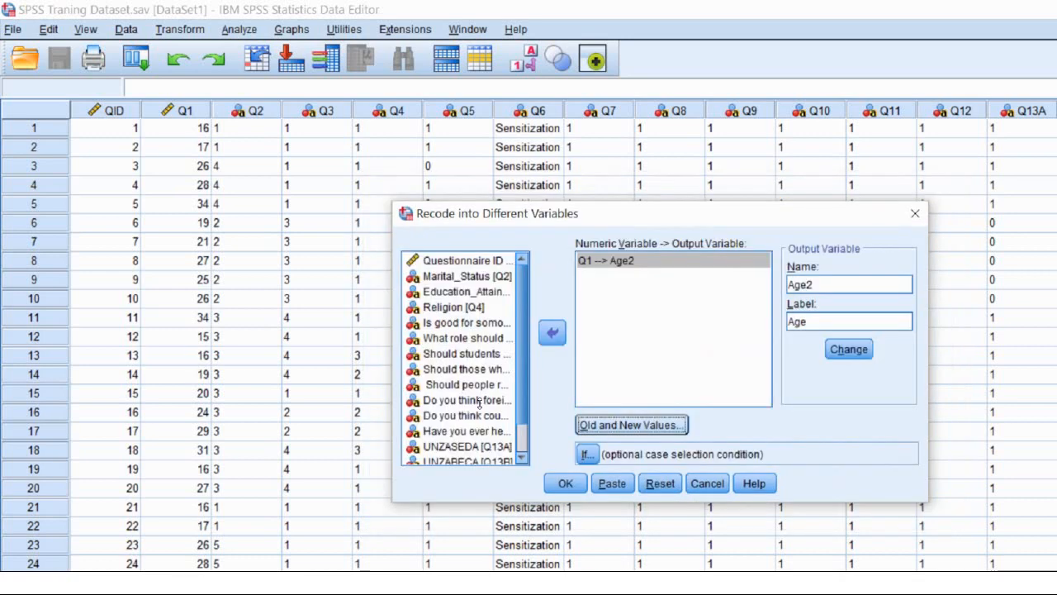
pyautogui.press('Return')
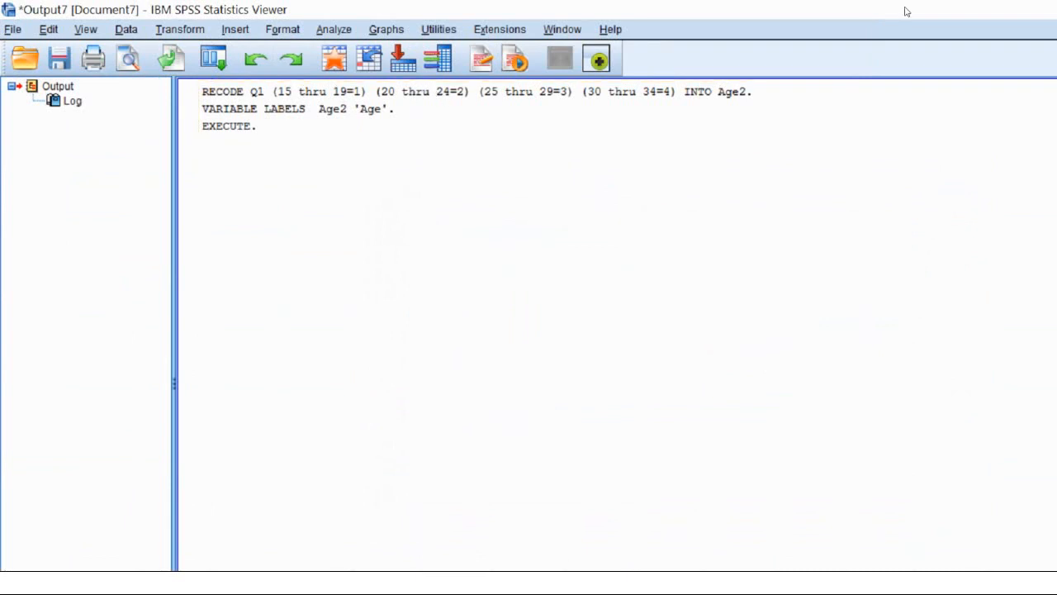
# Close the recode output without saving it and display the dataset's variable definitions
pyautogui.click(1046, 11)
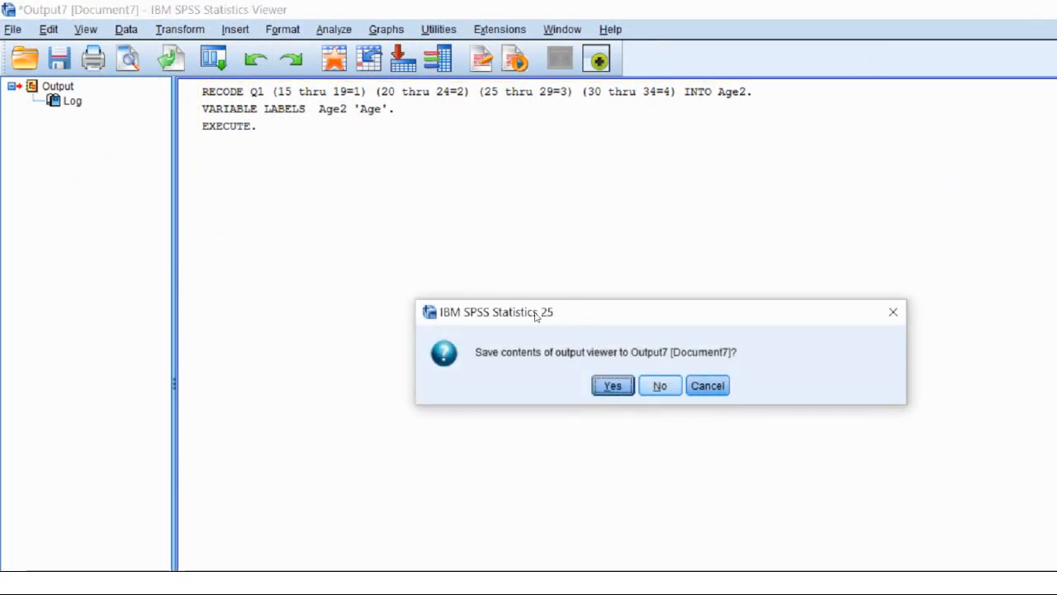
pyautogui.click(660, 386)
pyautogui.click(102, 580)
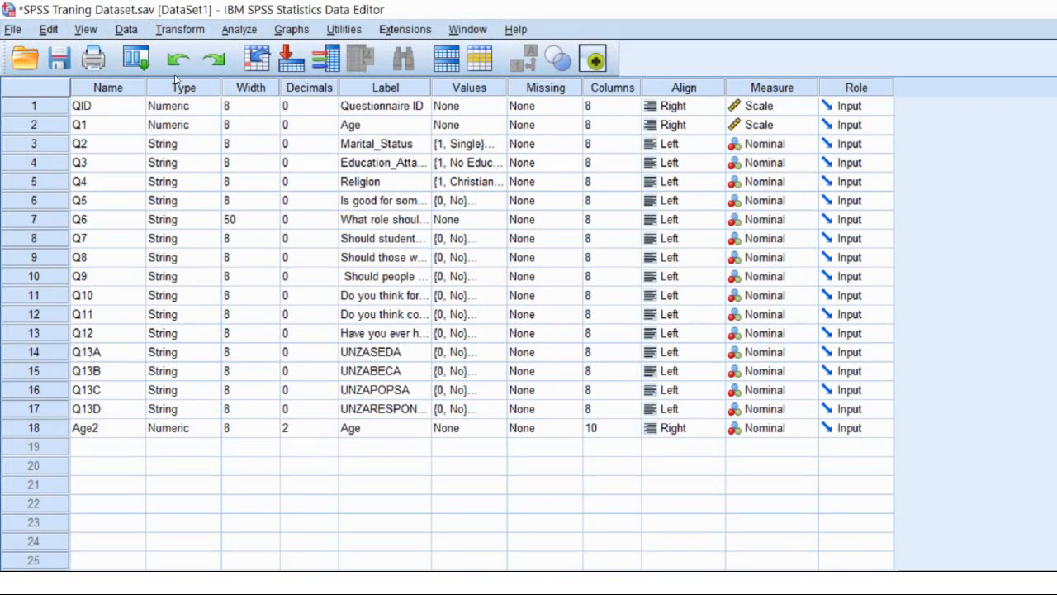
# Run a Frequencies analysis for both Age [Q1] and the recoded Age [Age2] variable
pyautogui.click(239, 29)
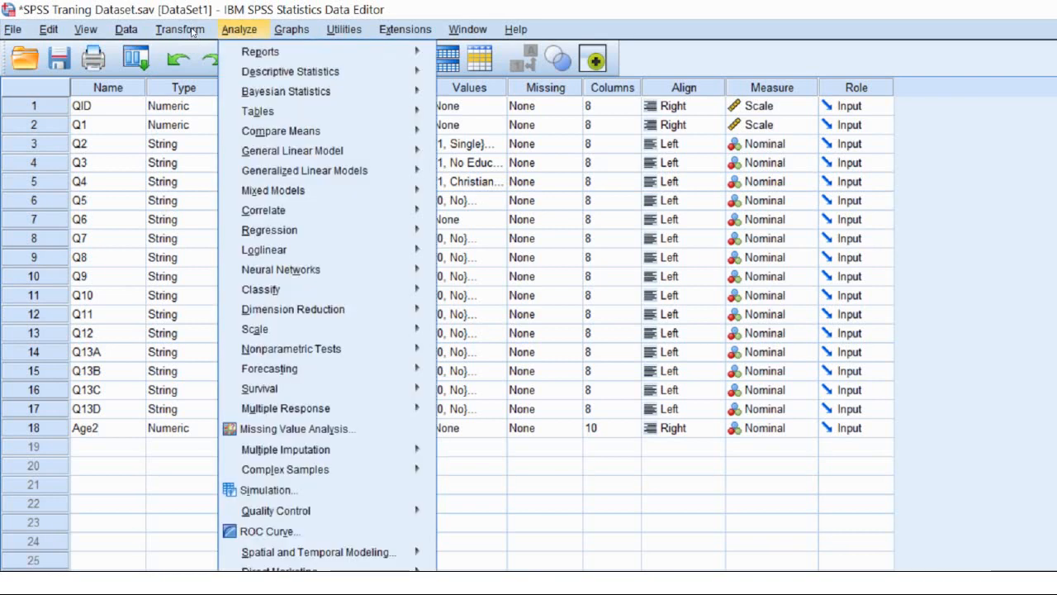
pyautogui.moveTo(358, 67)
pyautogui.click(488, 75)
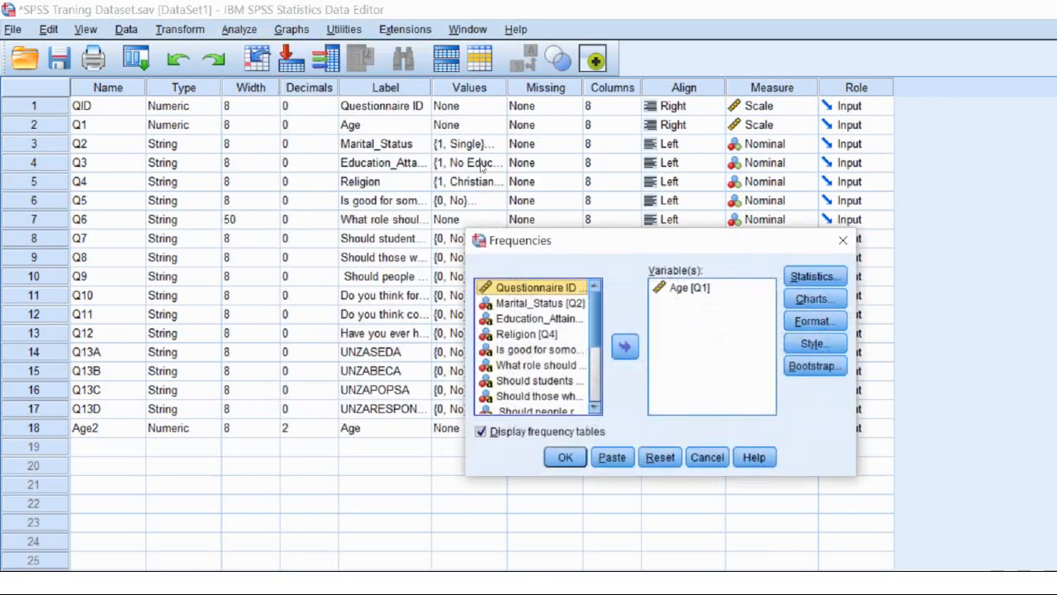
pyautogui.click(625, 347)
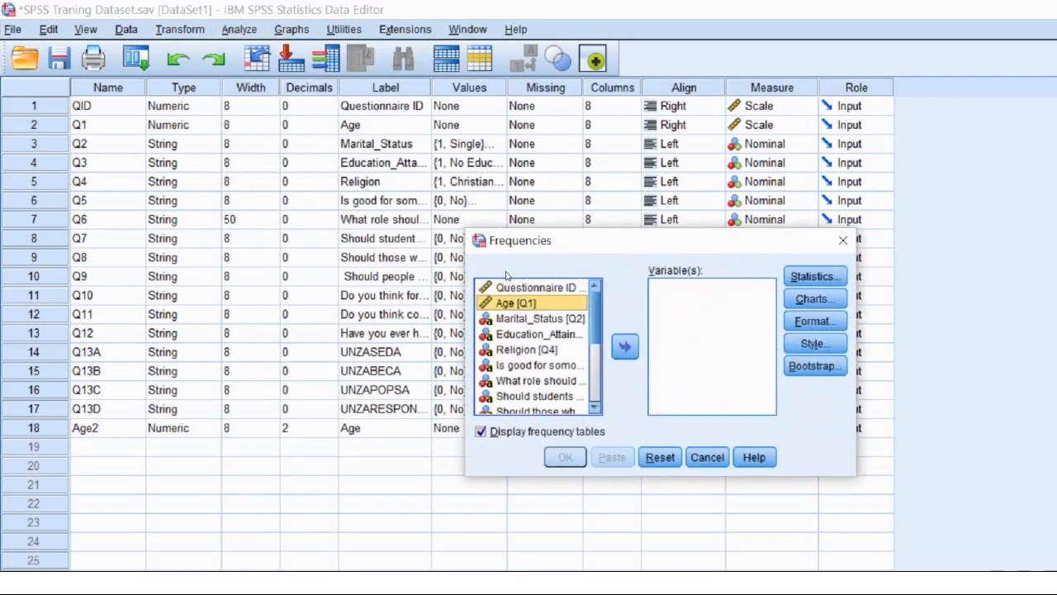
pyautogui.doubleClick(512, 302)
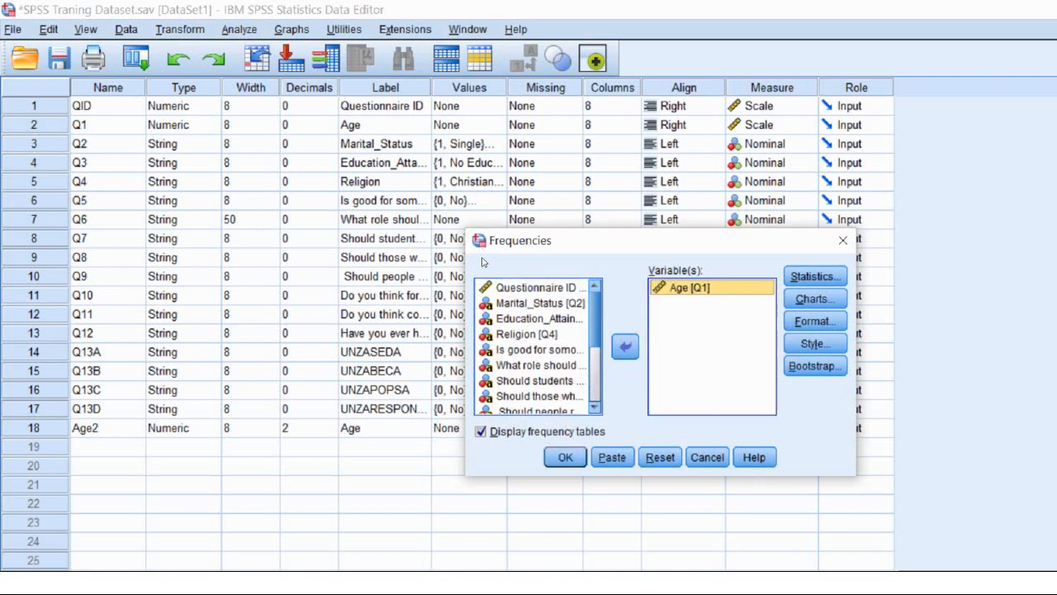
pyautogui.scroll(-3, 528, 334)
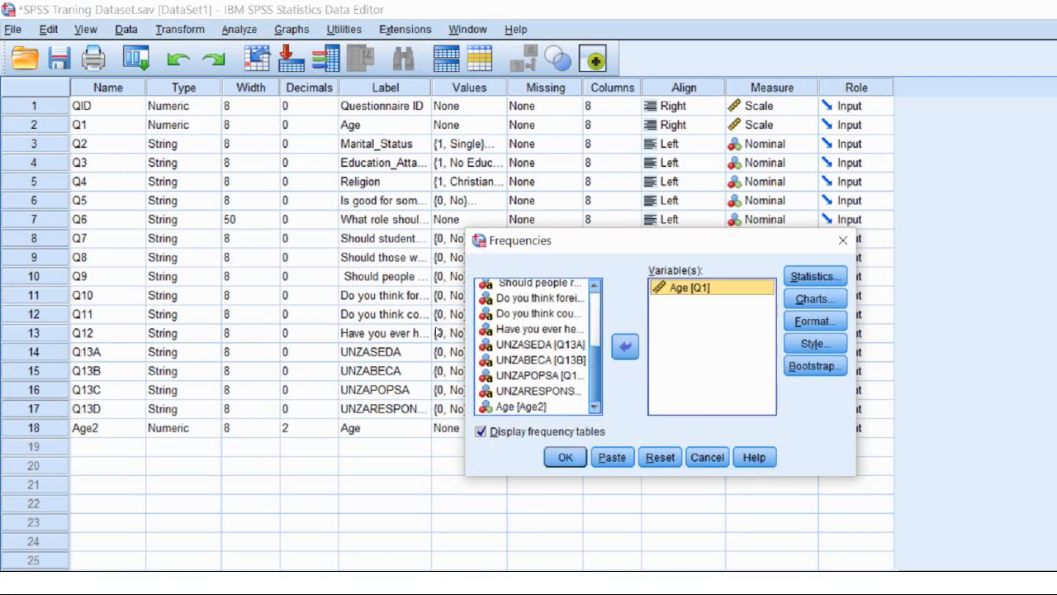
pyautogui.click(541, 407)
pyautogui.click(625, 347)
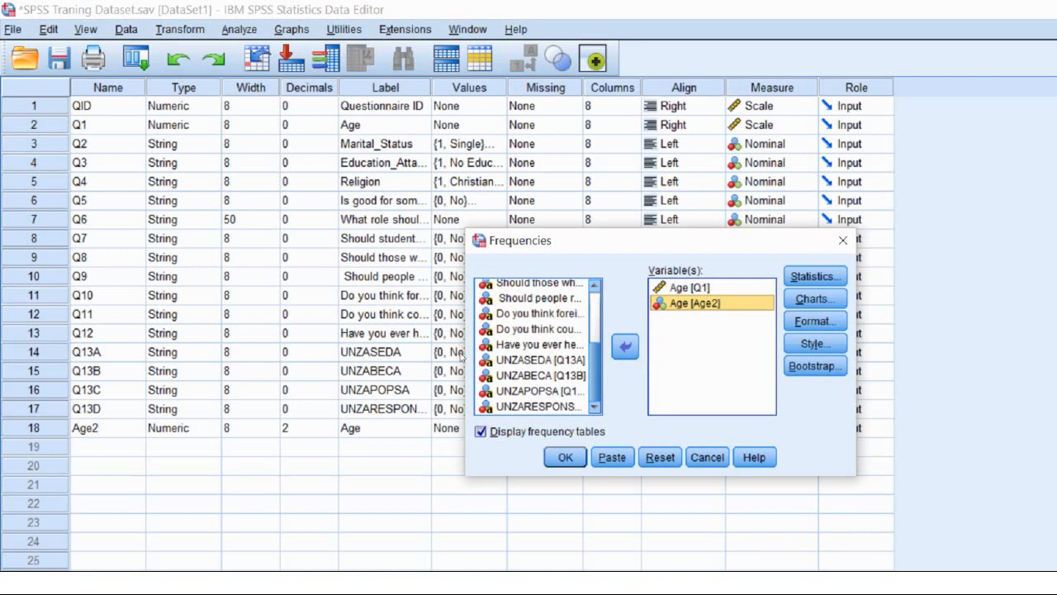
pyautogui.press('Return')
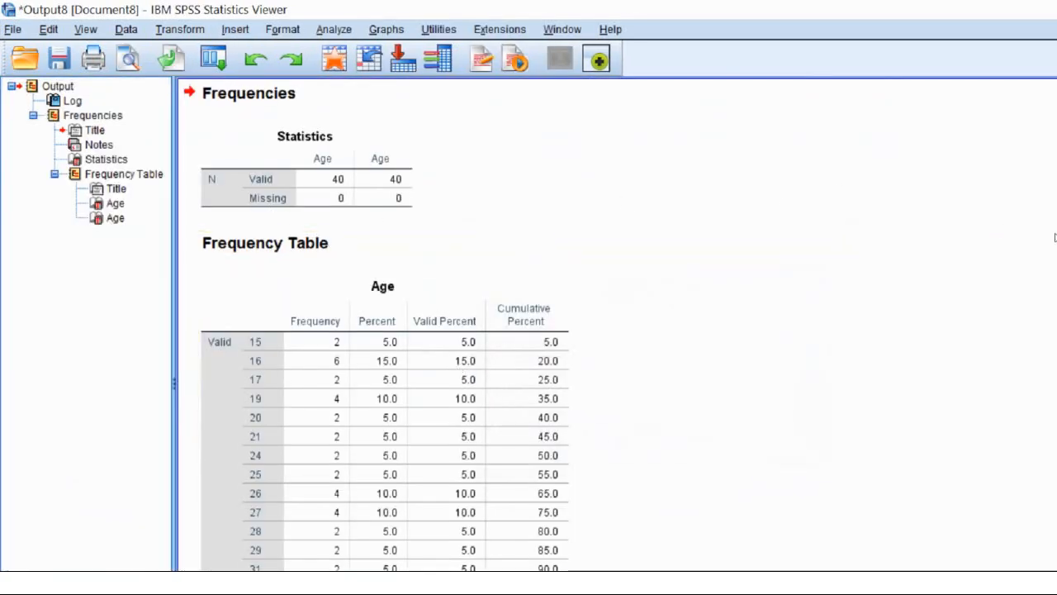
# Look through the frequency tables of both age variables and close the output without saving
pyautogui.scroll(-5, 1054, 237)
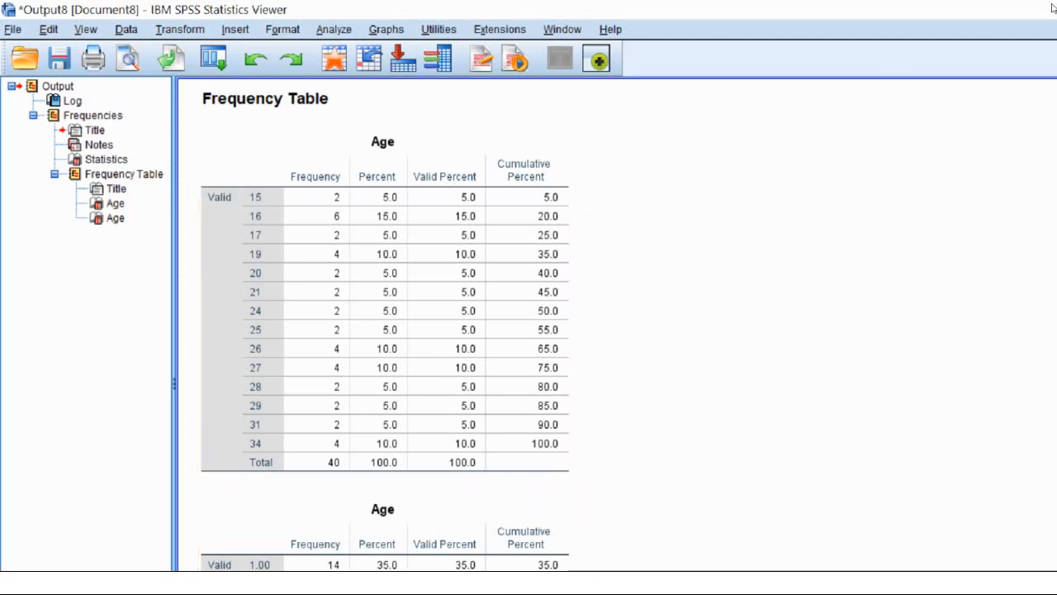
pyautogui.click(1053, 8)
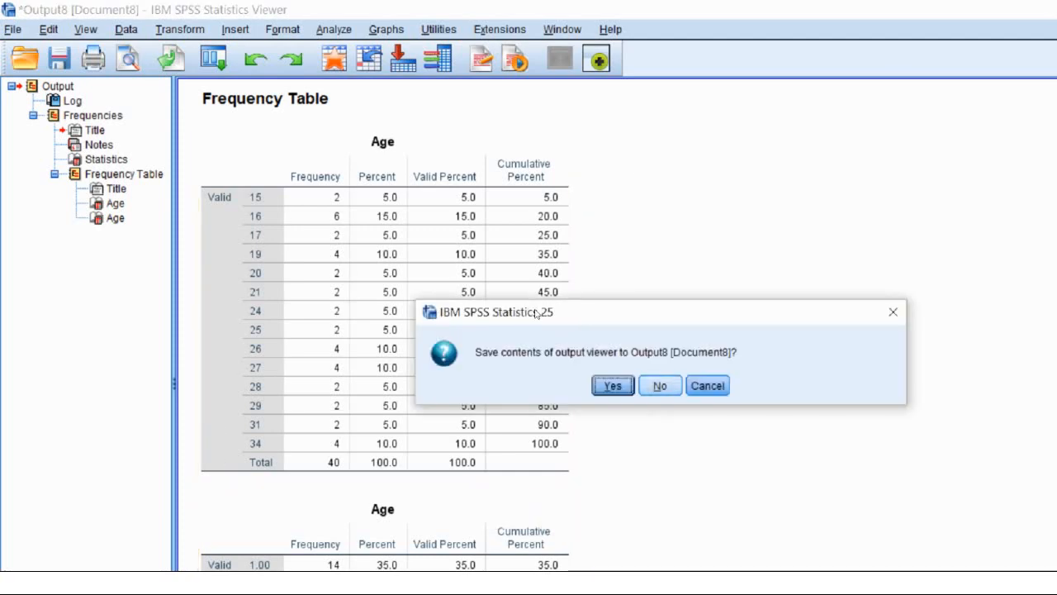
pyautogui.press('n')
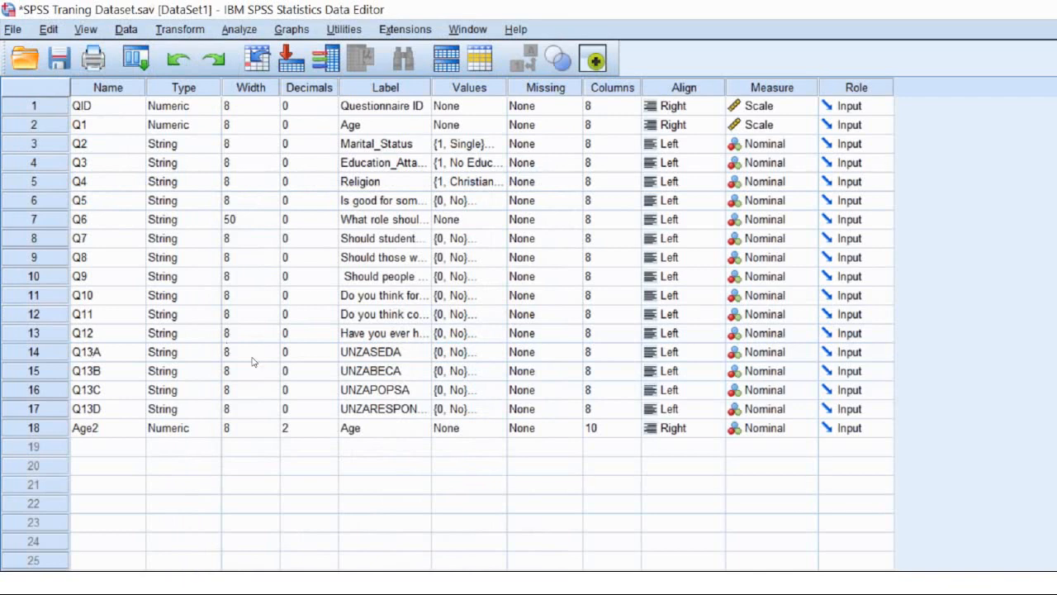
# Change the label of the Age2 variable to Age Group
pyautogui.press('F2')
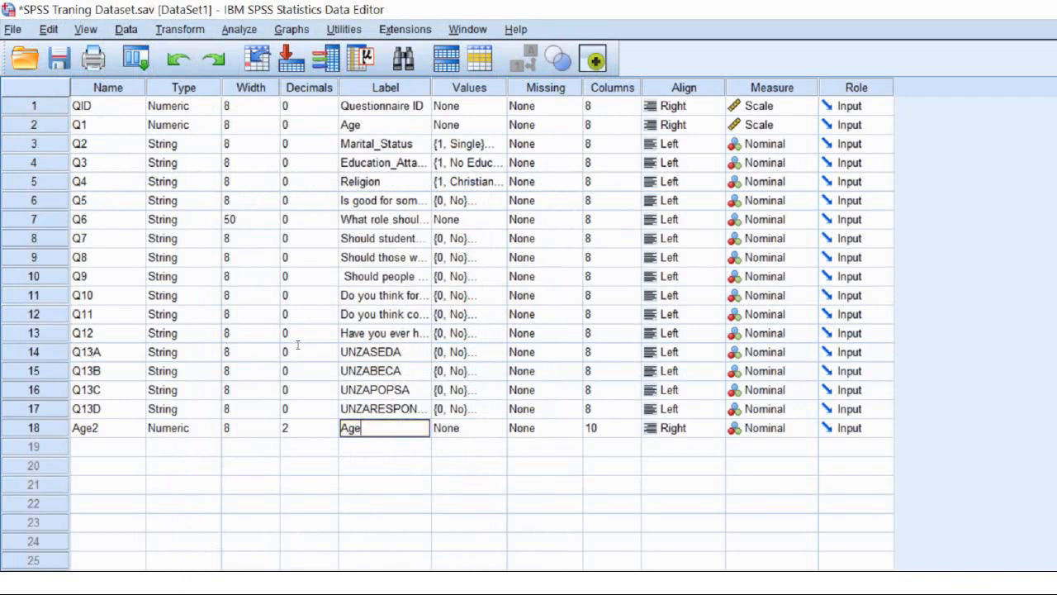
pyautogui.write('Group')
pyautogui.press('Tab')
# Add value labels to the Age2 variable: 1 as 15-19 and 2 as 20-24
pyautogui.press('F2')
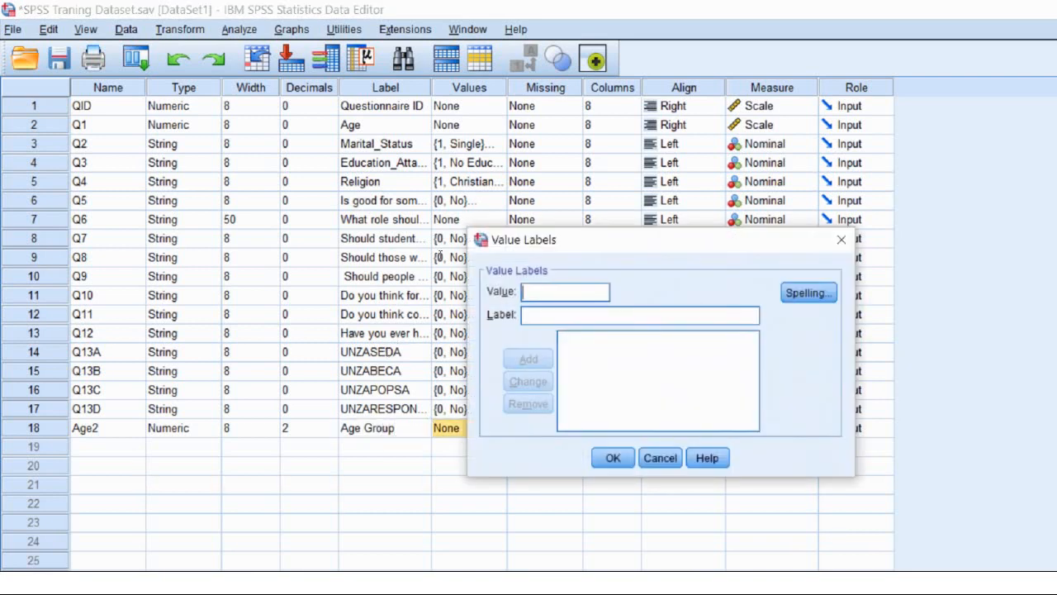
pyautogui.write('1')
pyautogui.press('Tab')
pyautogui.write('15-19')
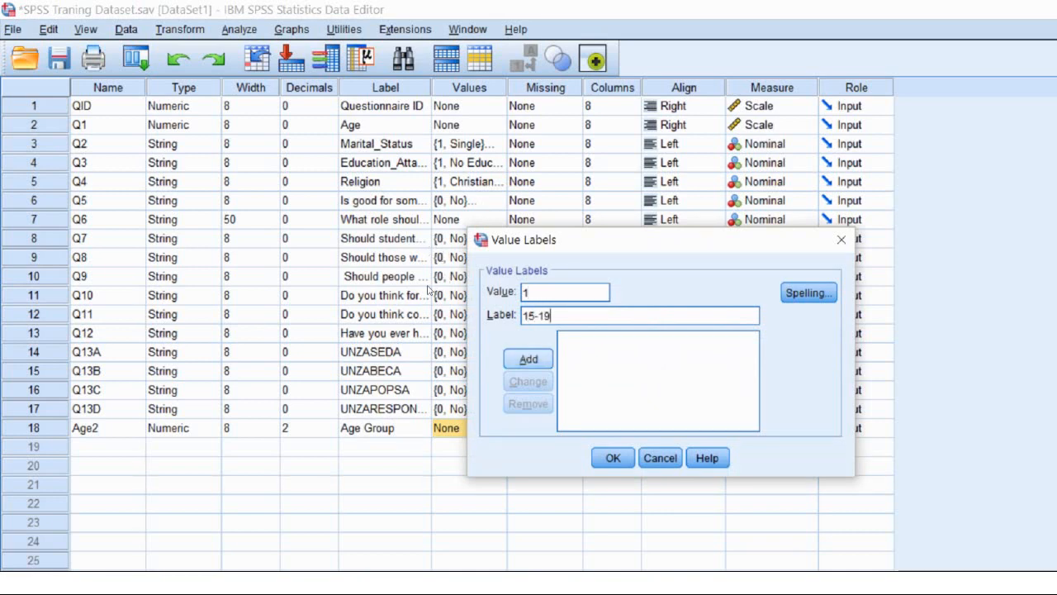
pyautogui.press('Return')
pyautogui.write('2')
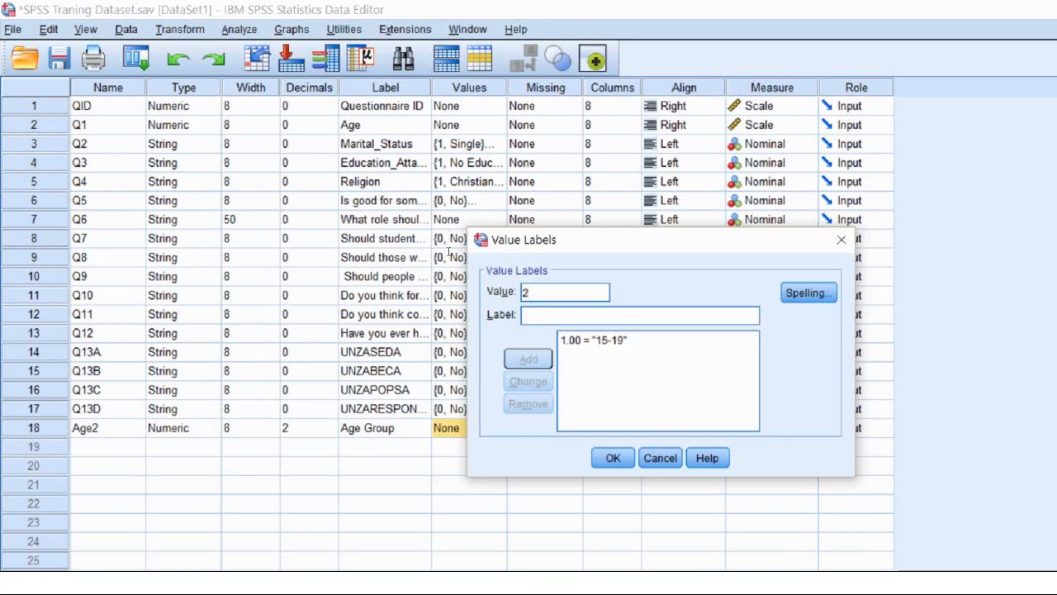
pyautogui.press('Tab')
pyautogui.write('20-24')
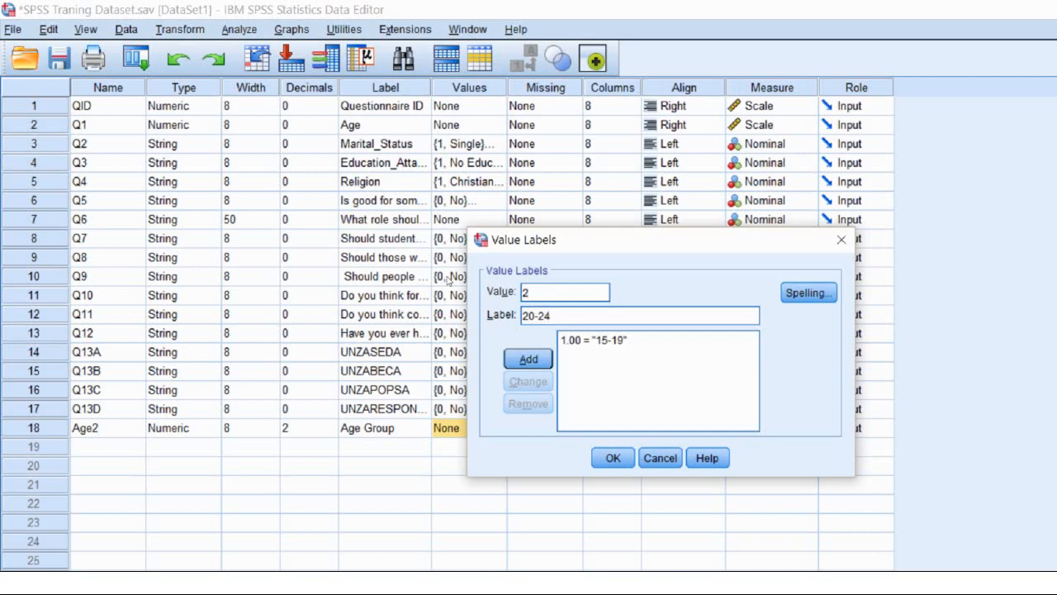
pyautogui.press('Return')
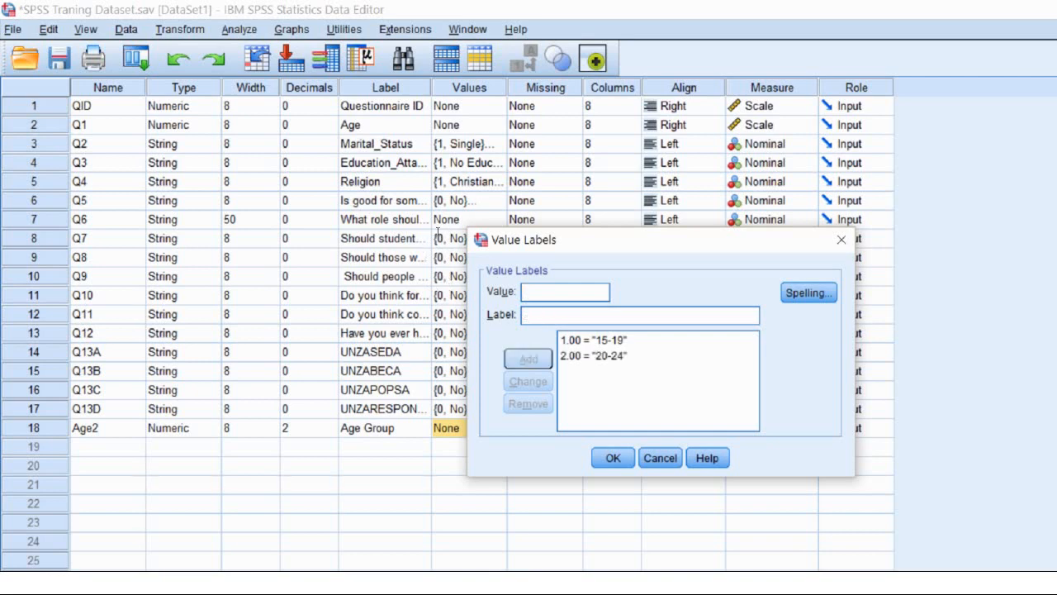
# Add the value labels 3 as 25-29 and 4 as 30-34, and apply all the labels to Age2
pyautogui.write('325-29')
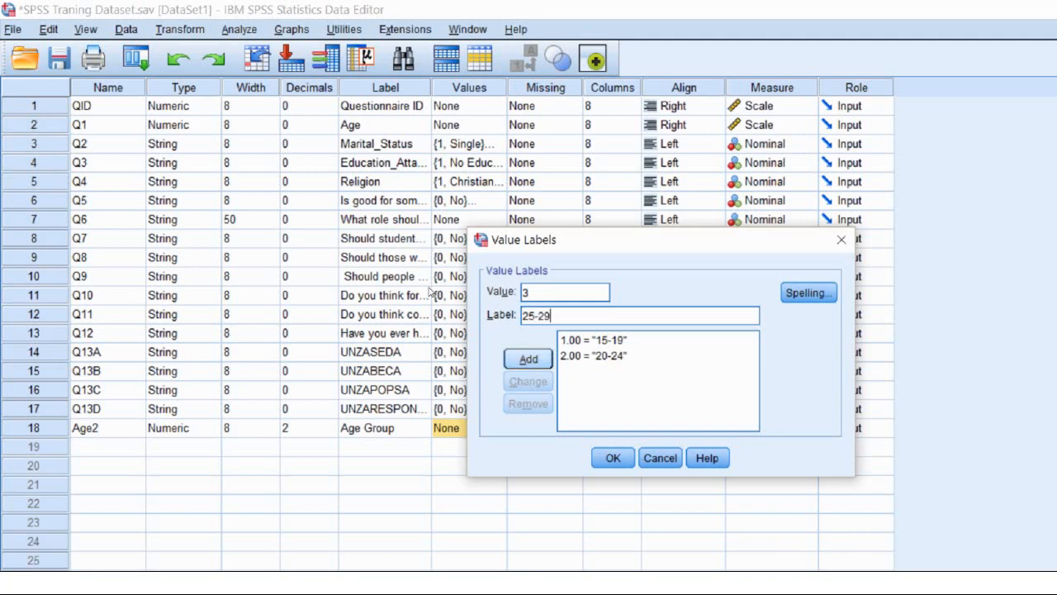
pyautogui.press('Return')
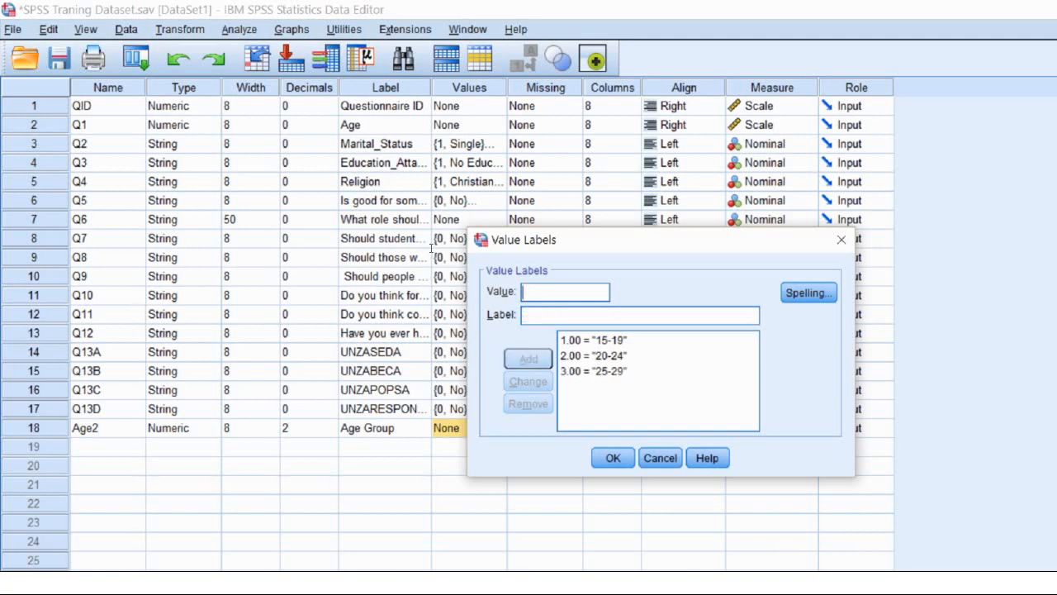
pyautogui.write('4')
pyautogui.press('Tab')
pyautogui.write('3')
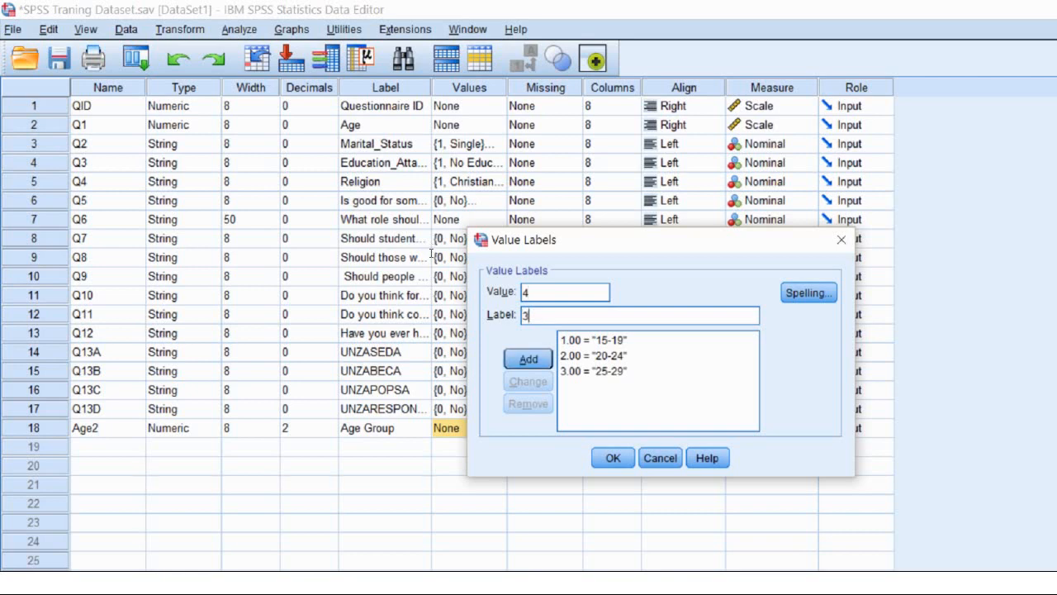
pyautogui.write('0-34')
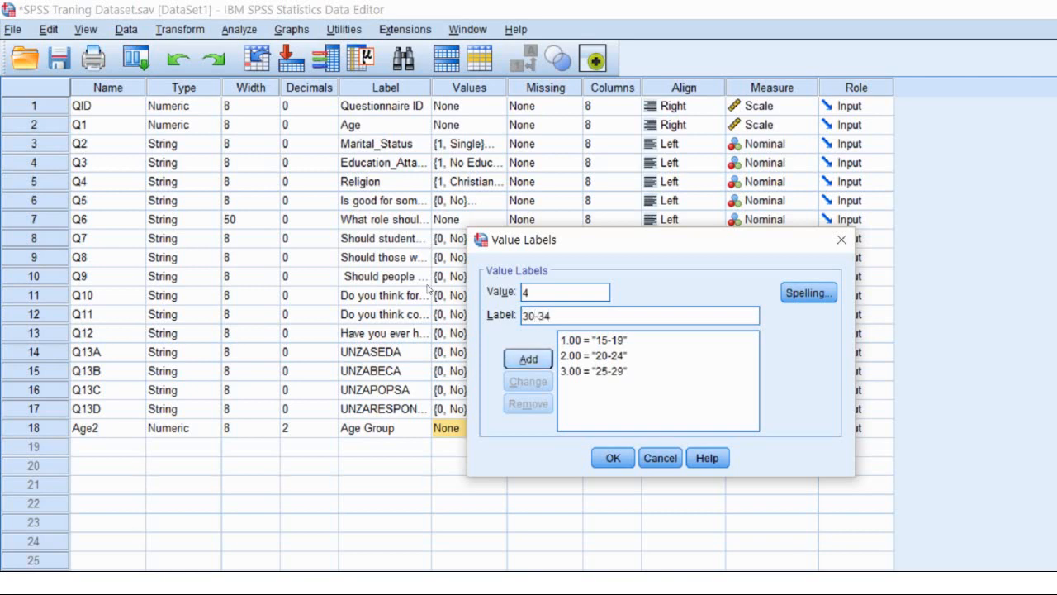
pyautogui.click(508, 362)
pyautogui.click(613, 458)
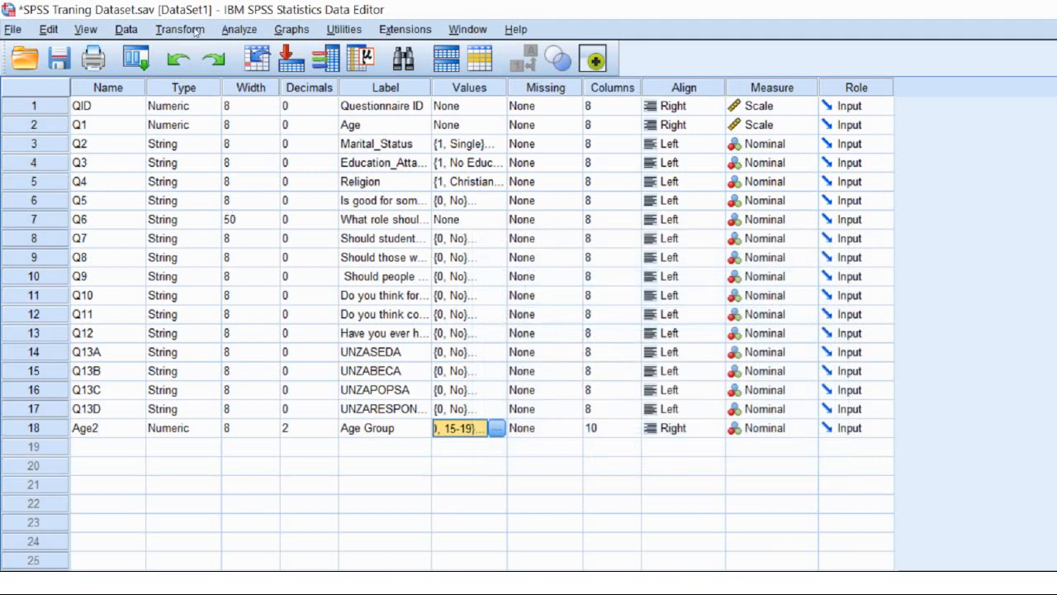
# Run a Frequencies analysis for Age [Q1] and Age Group [Age2] with frequency tables displayed
pyautogui.click(239, 30)
pyautogui.moveTo(261, 66)
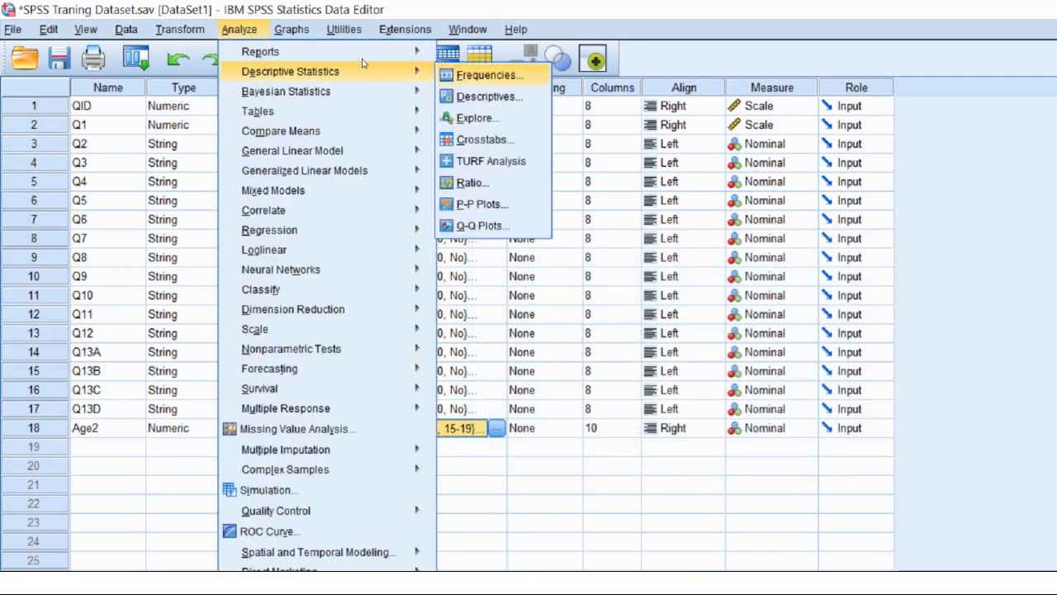
pyautogui.click(487, 75)
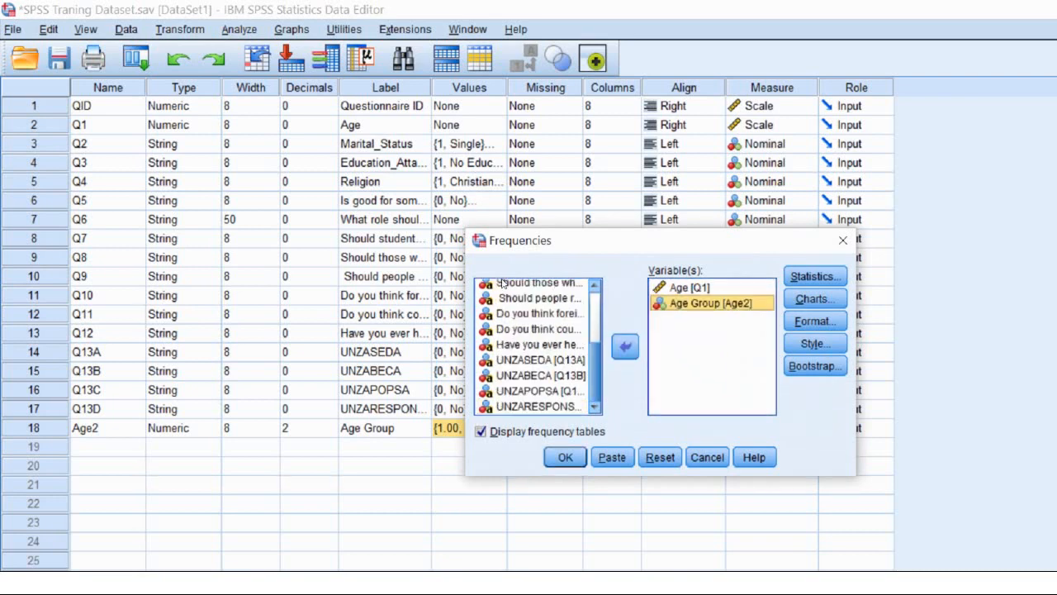
pyautogui.click(565, 456)
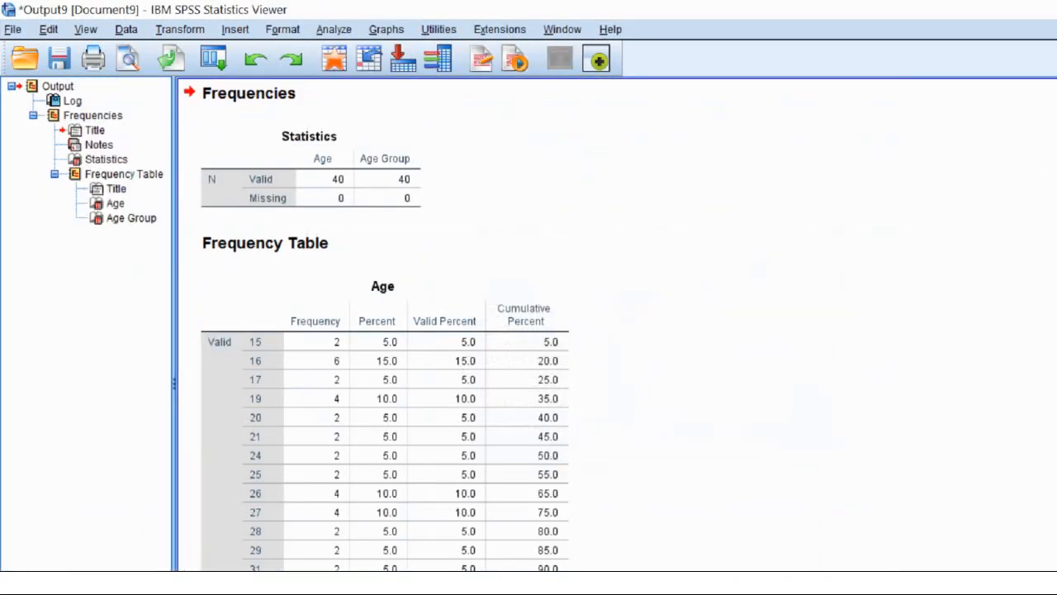
# Review the Age and Age Group frequency tables and close the output without saving it
pyautogui.scroll(-5, 1052, 236)
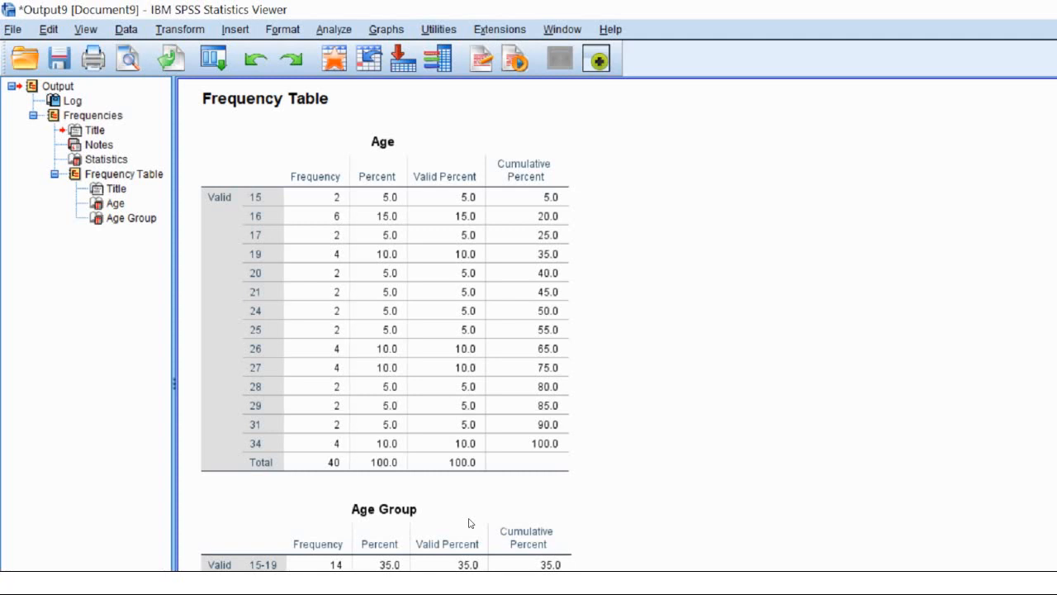
pyautogui.click(1048, 11)
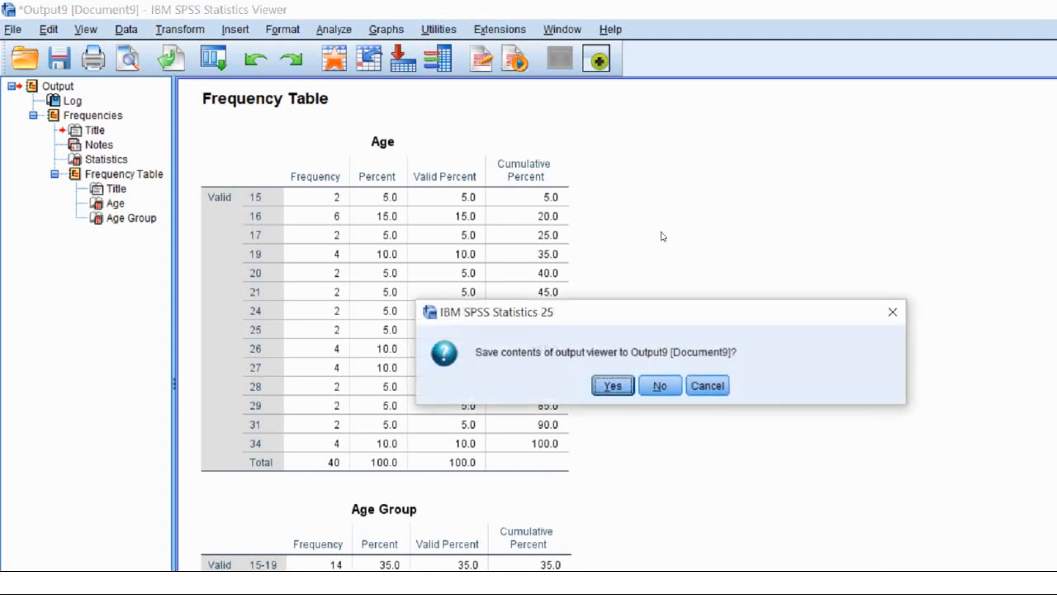
pyautogui.click(660, 385)
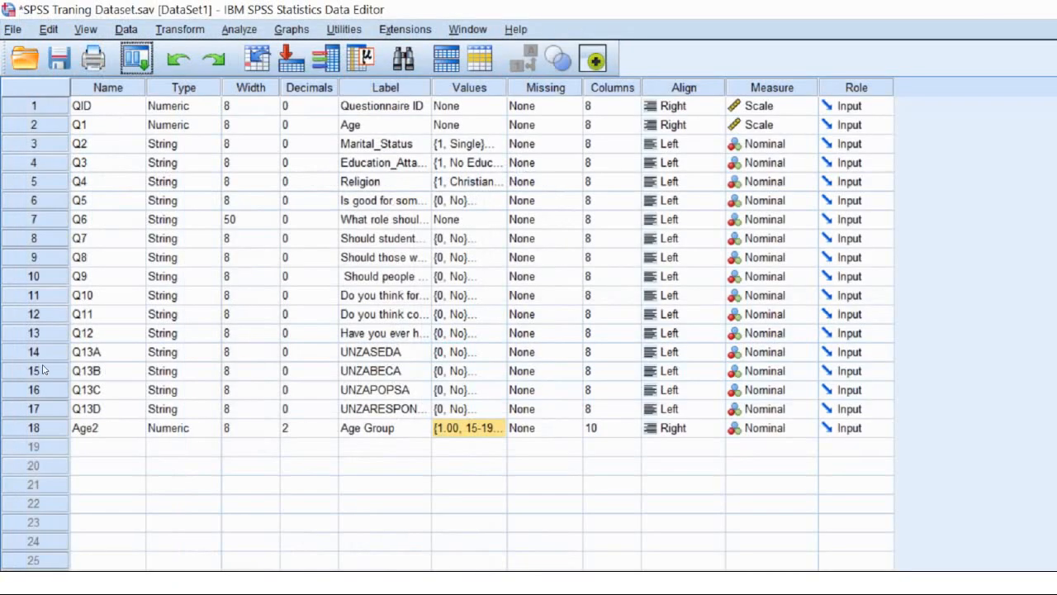
pyautogui.click(156, 28)
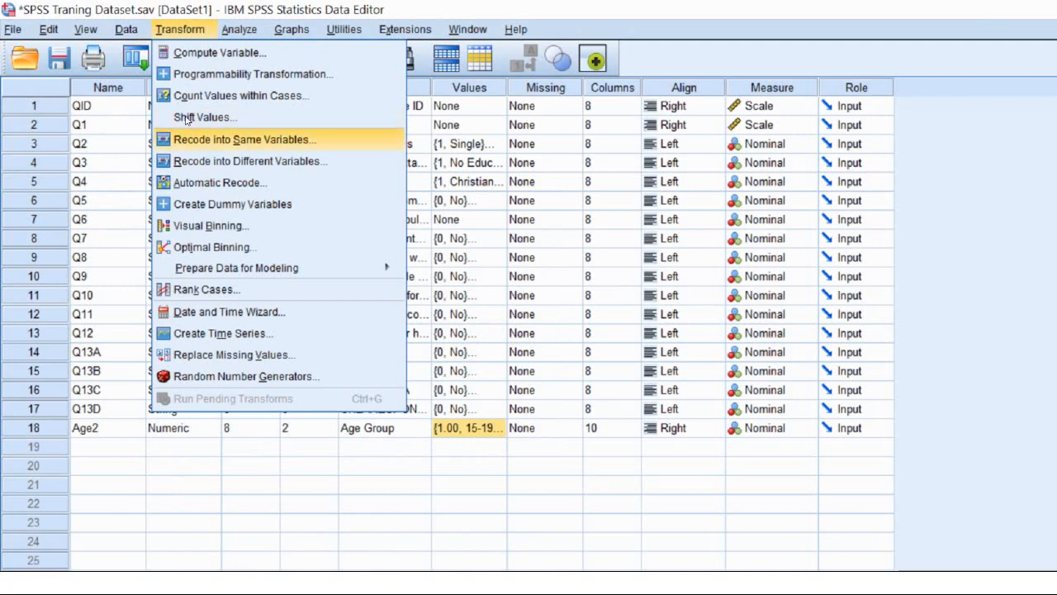
pyautogui.click(109, 425)
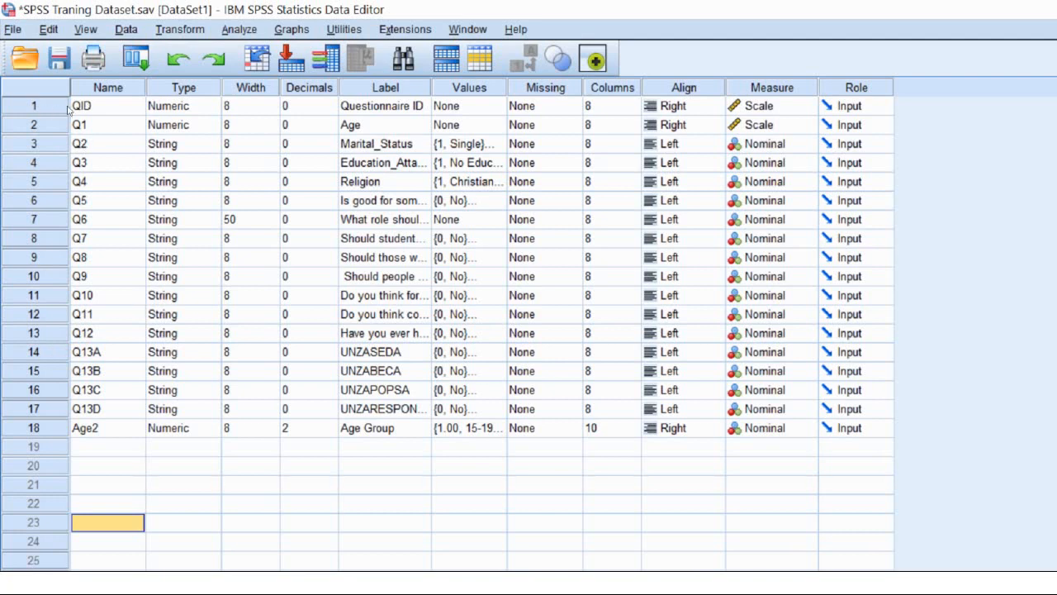
# Start Recode into Same Variables for Age [Q1] and open its old and new values definition
pyautogui.click(154, 30)
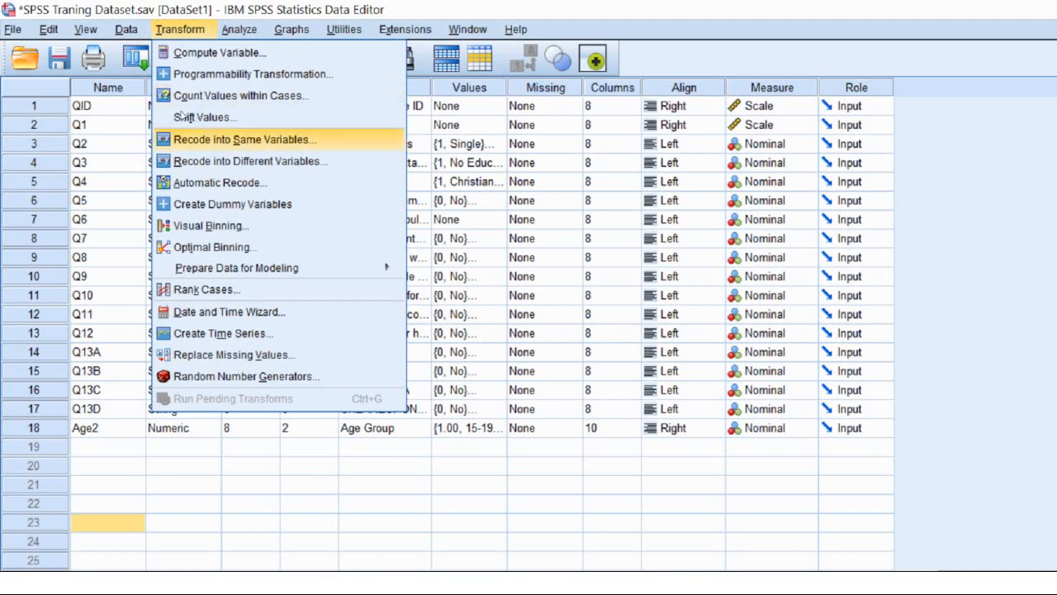
pyautogui.press('Return')
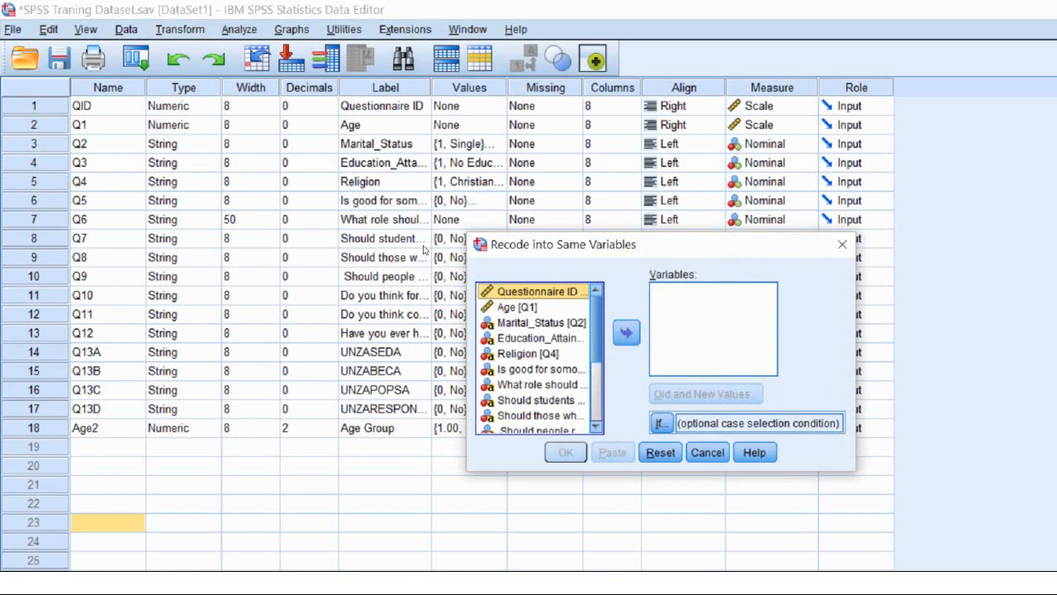
pyautogui.press('Down')
pyautogui.doubleClick(517, 306)
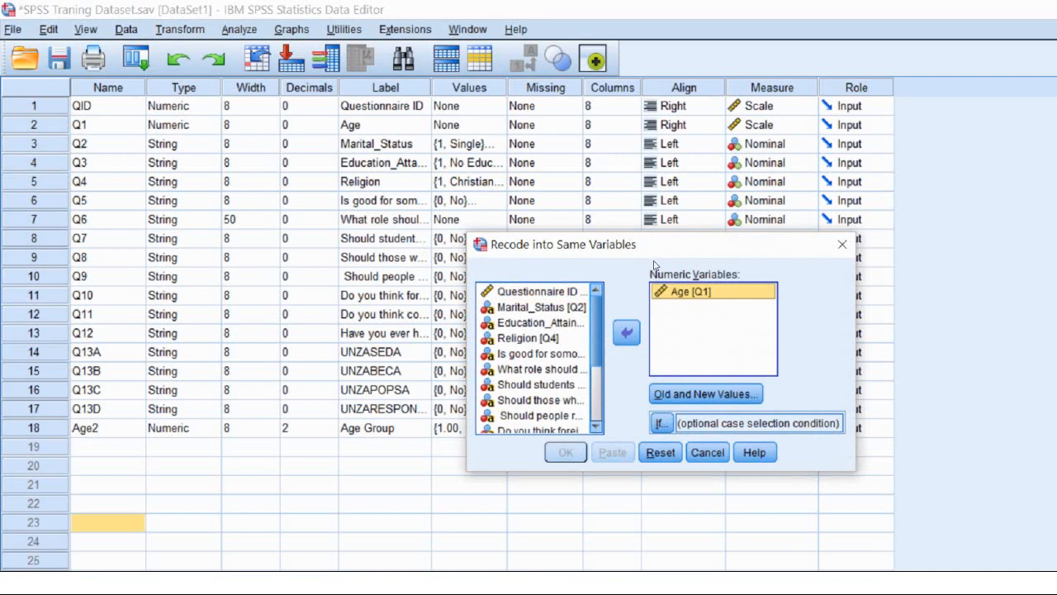
pyautogui.click(706, 394)
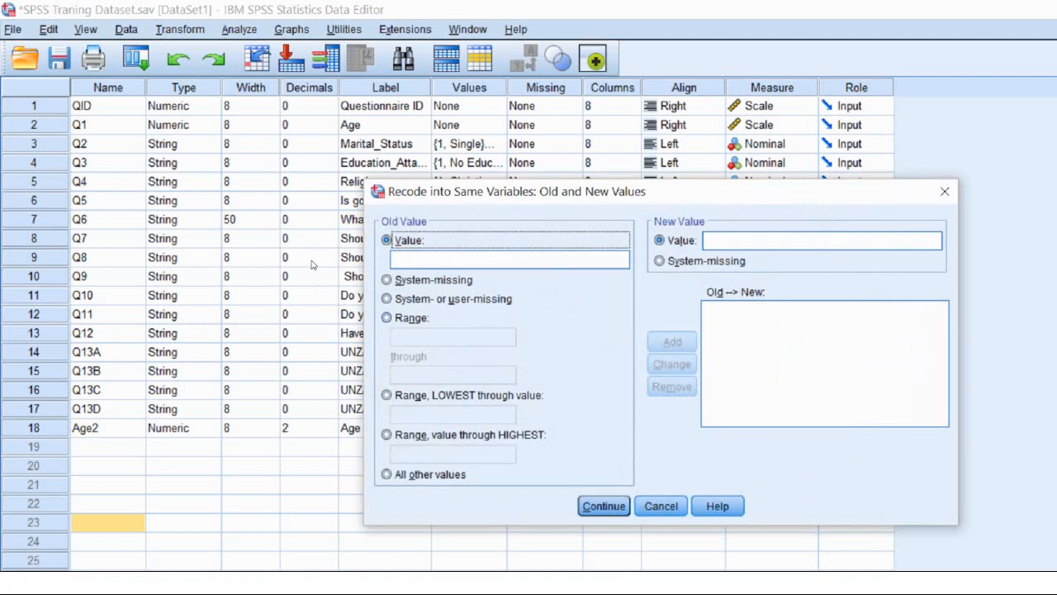
# Add a recode rule that turns the range from the lowest value through 19 into 1
pyautogui.hotkey('alt', 'n')
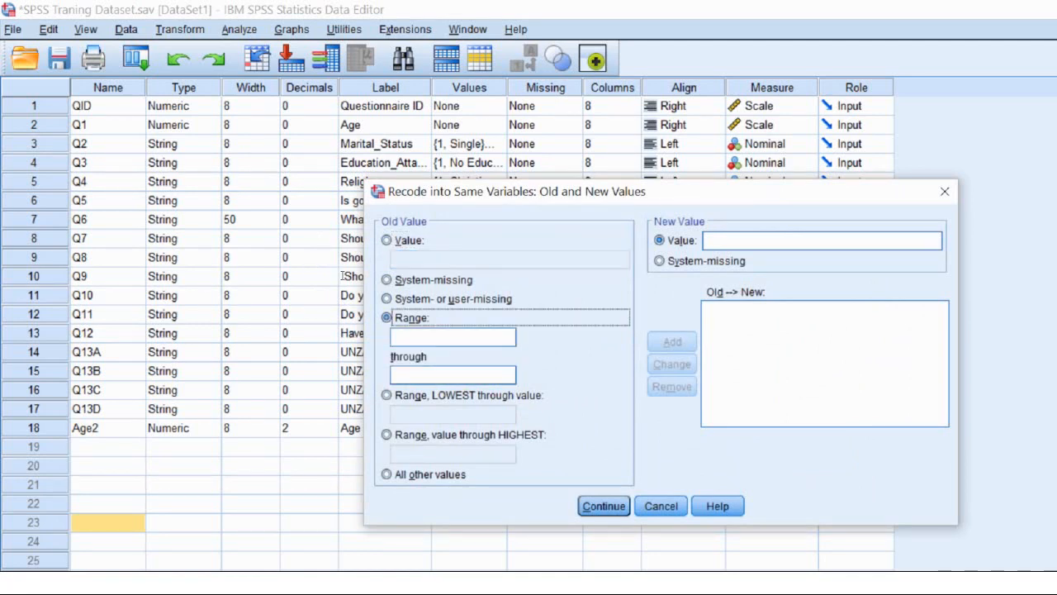
pyautogui.press('Tab')
pyautogui.press('Tab')
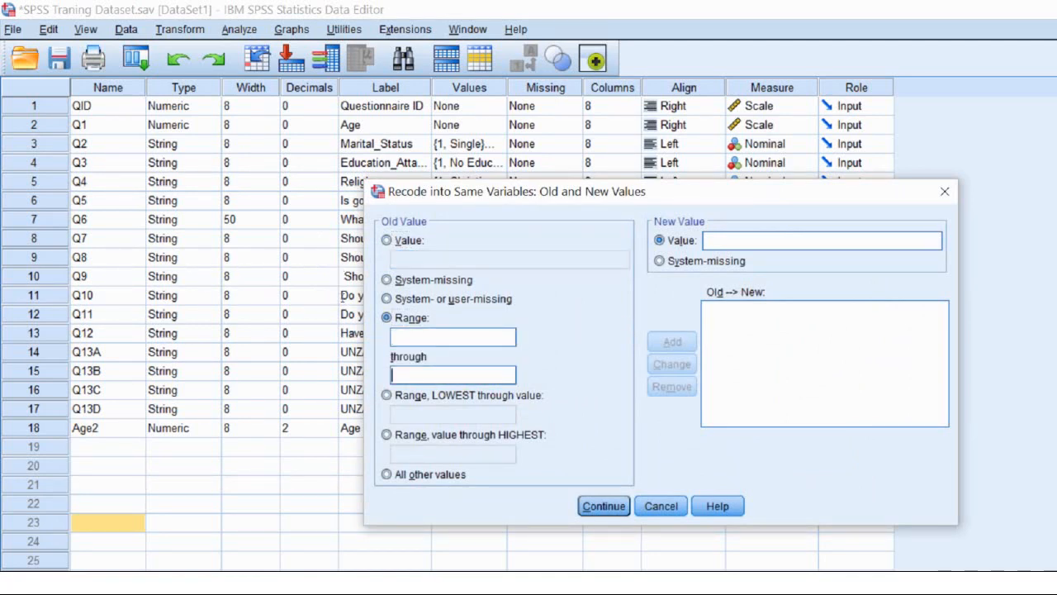
pyautogui.press('Tab')
pyautogui.press('Tab')
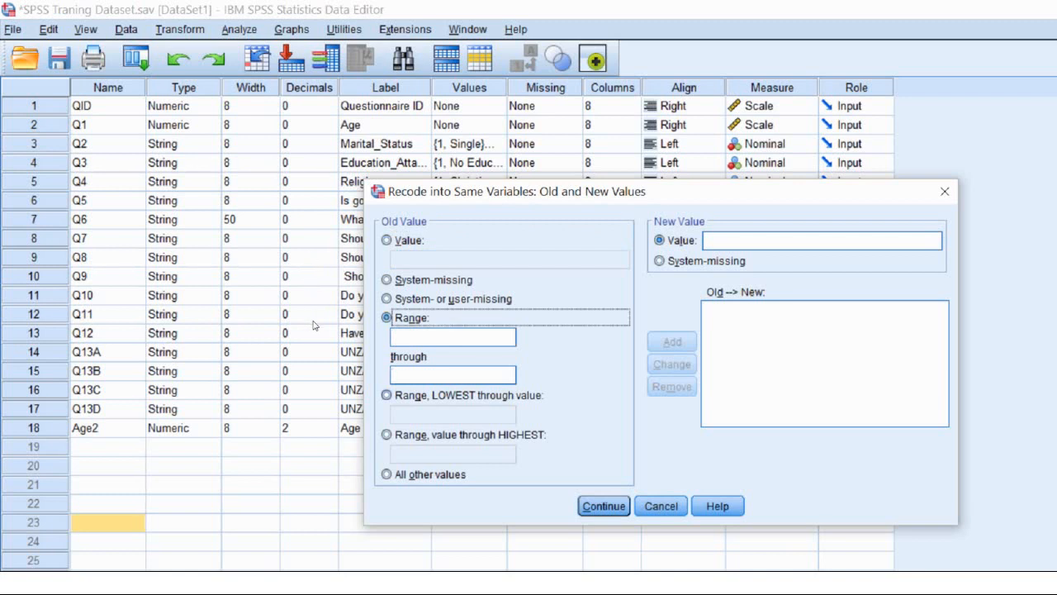
pyautogui.press('space')
pyautogui.press('Tab')
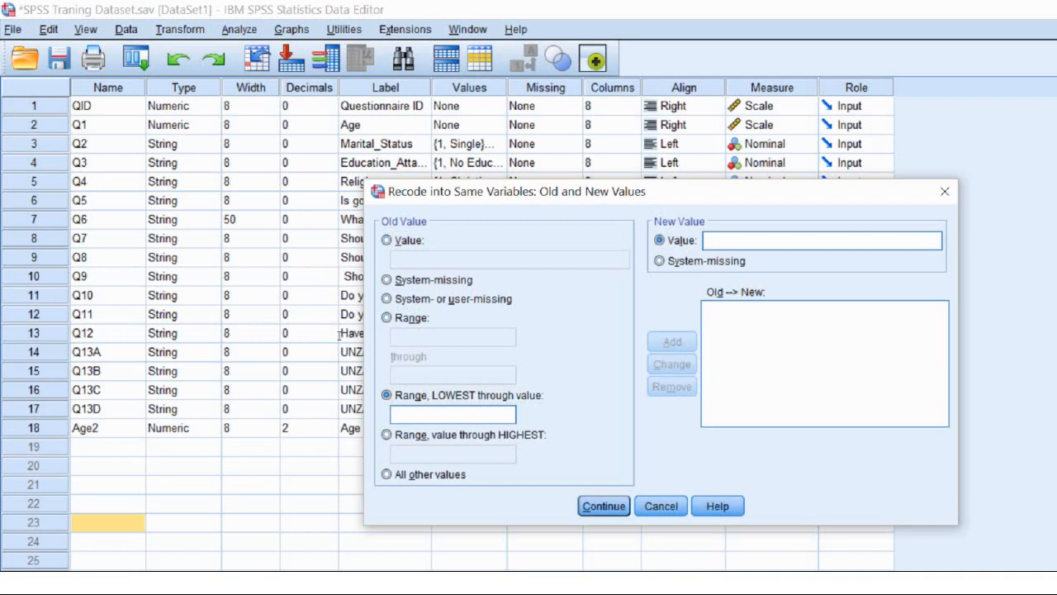
pyautogui.write('19')
pyautogui.write('1')
pyautogui.hotkey('alt', 'a')
# Add a recode rule that turns the range 20 through 24 into 2
pyautogui.hotkey('alt', 'n')
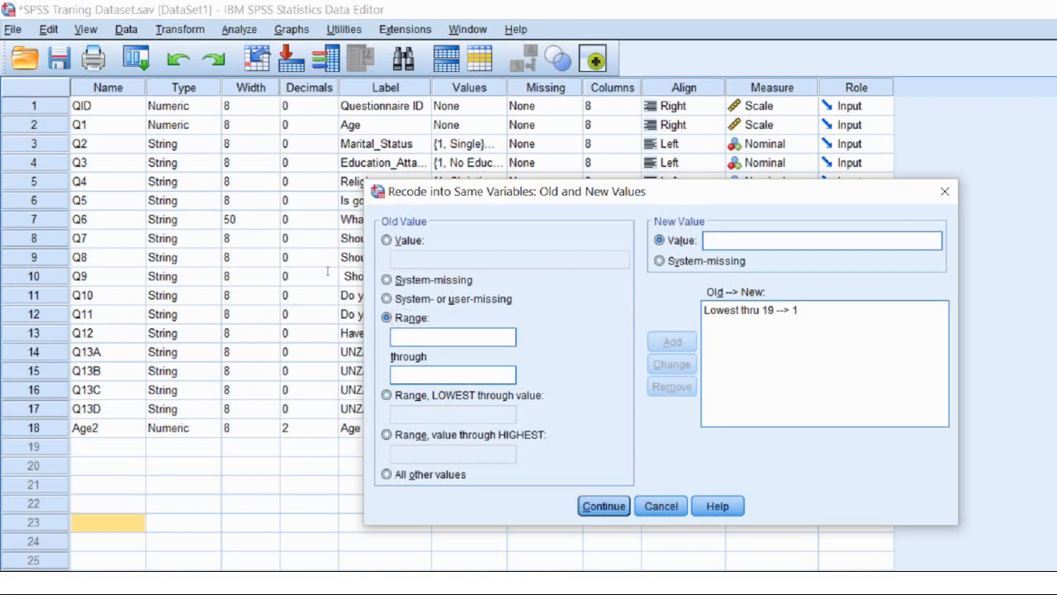
pyautogui.write('20')
pyautogui.press('Tab')
pyautogui.write('24')
pyautogui.press('Tab')
pyautogui.write('2')
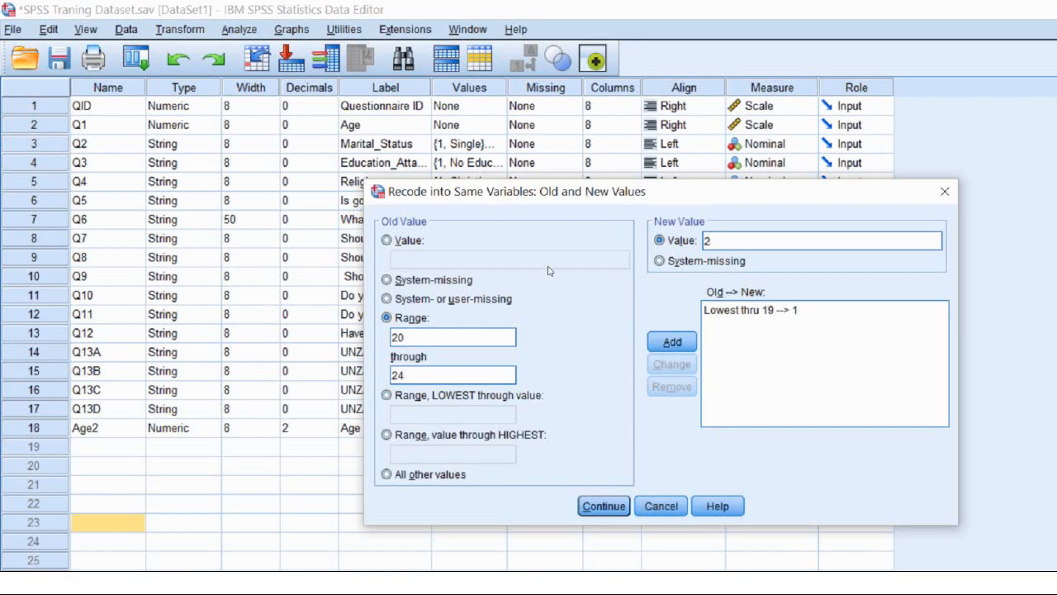
pyautogui.press('Return')
# Add a recode rule that turns the range 25 through 29 into 3
pyautogui.write('25')
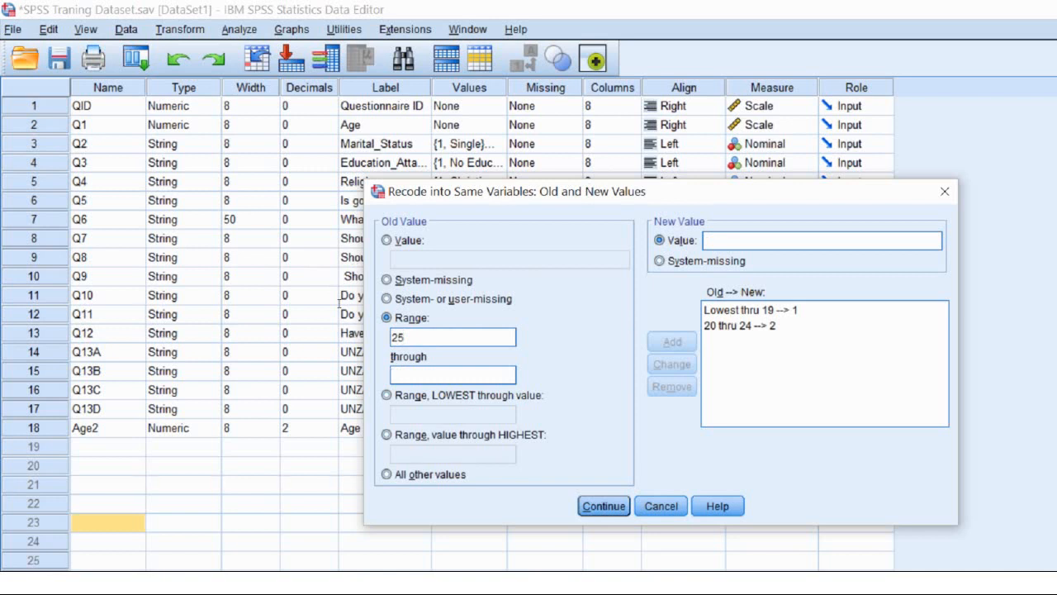
pyautogui.press('Tab')
pyautogui.write('29')
pyautogui.press('Tab')
pyautogui.write('3')
pyautogui.press('Return')
# Add a recode rule that turns the range from 30 through the highest value into 4
pyautogui.hotkey('alt', 'o')
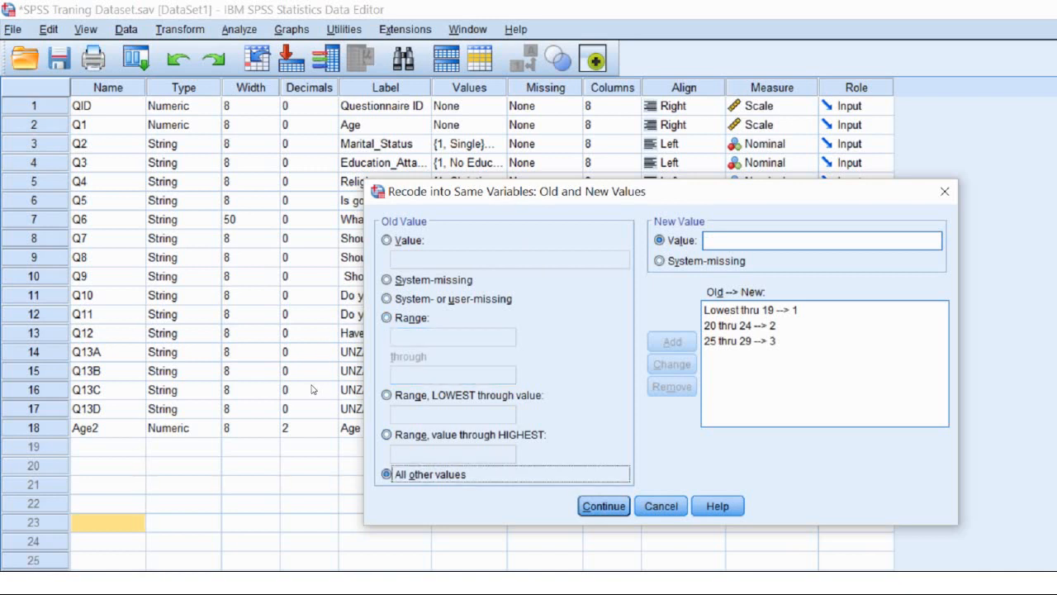
pyautogui.click(720, 241)
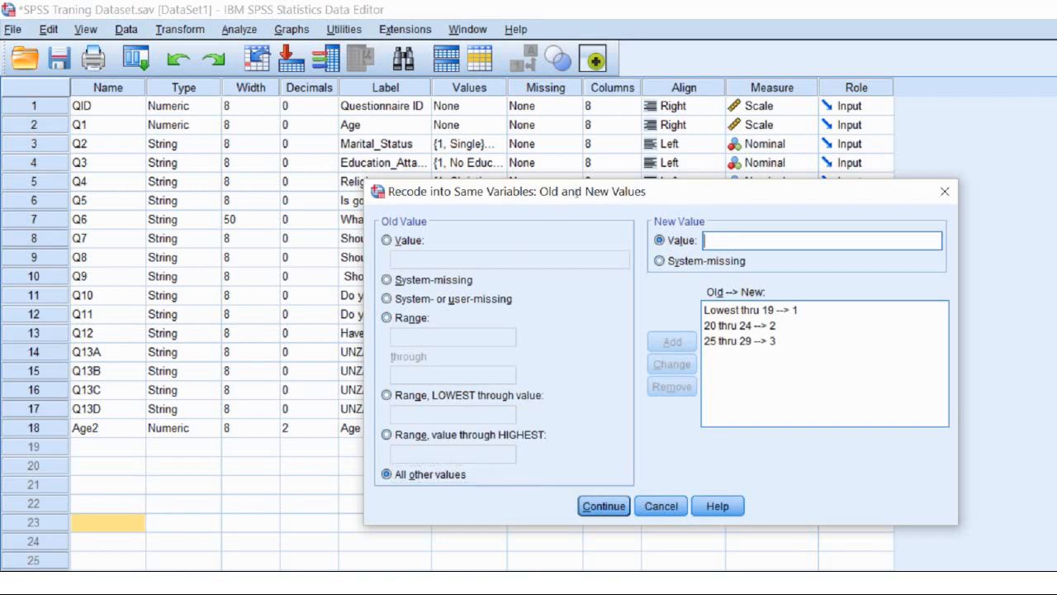
pyautogui.write('4')
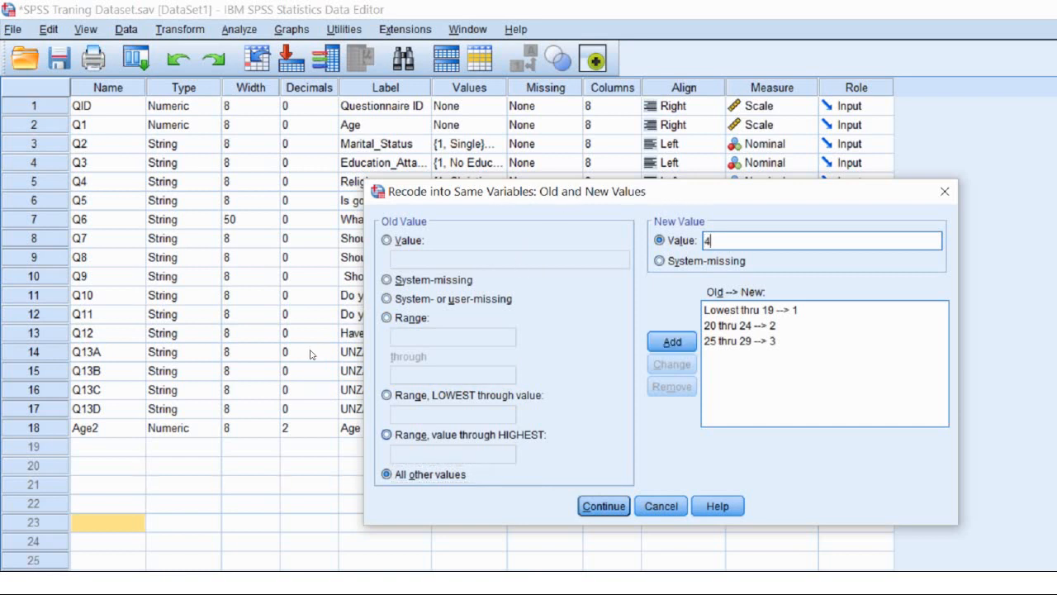
pyautogui.hotkey('alt', 'e')
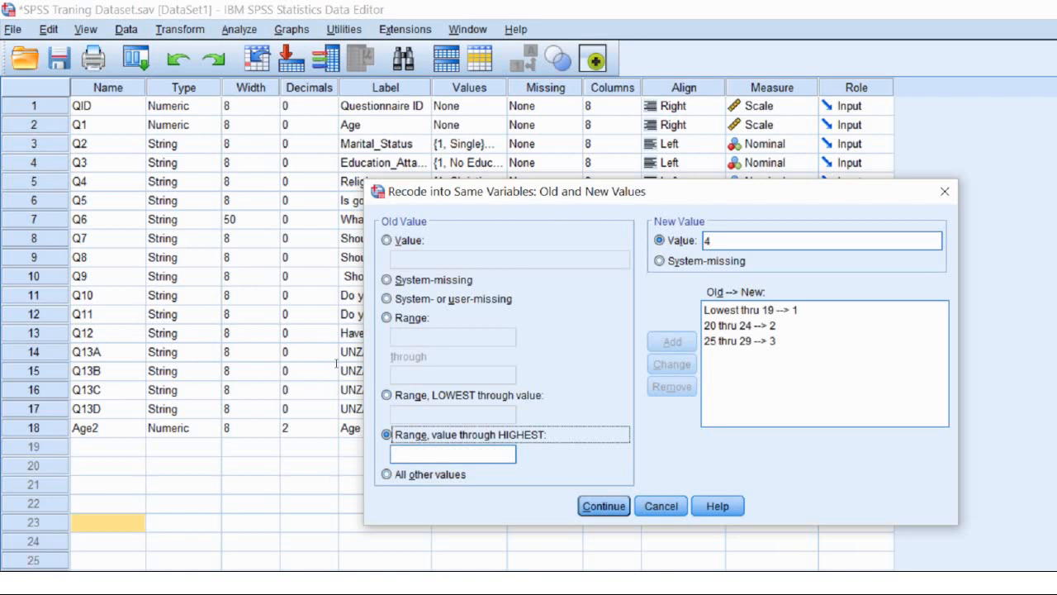
pyautogui.press('Tab')
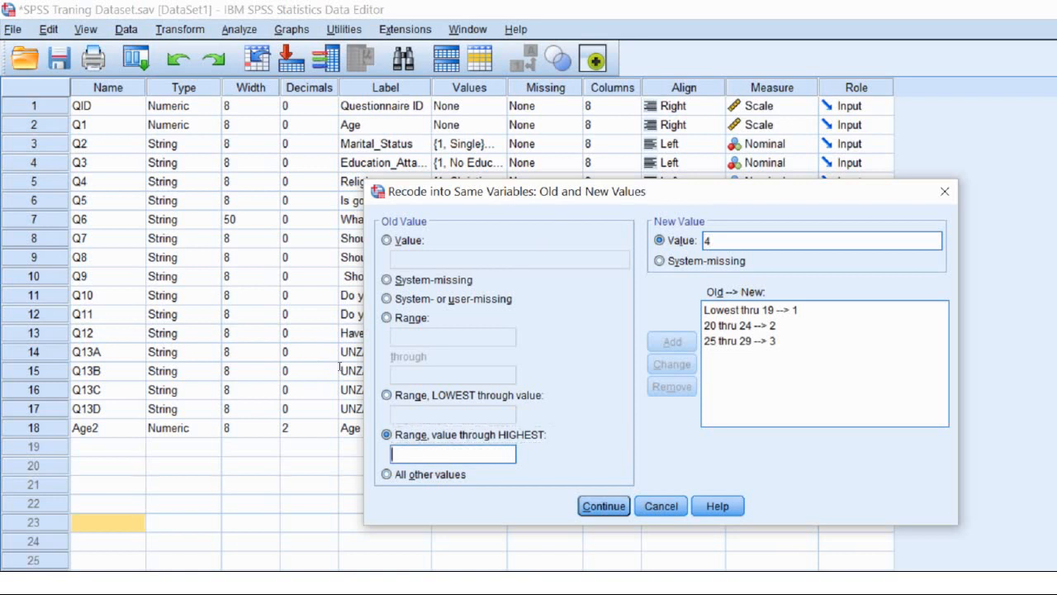
pyautogui.write('30')
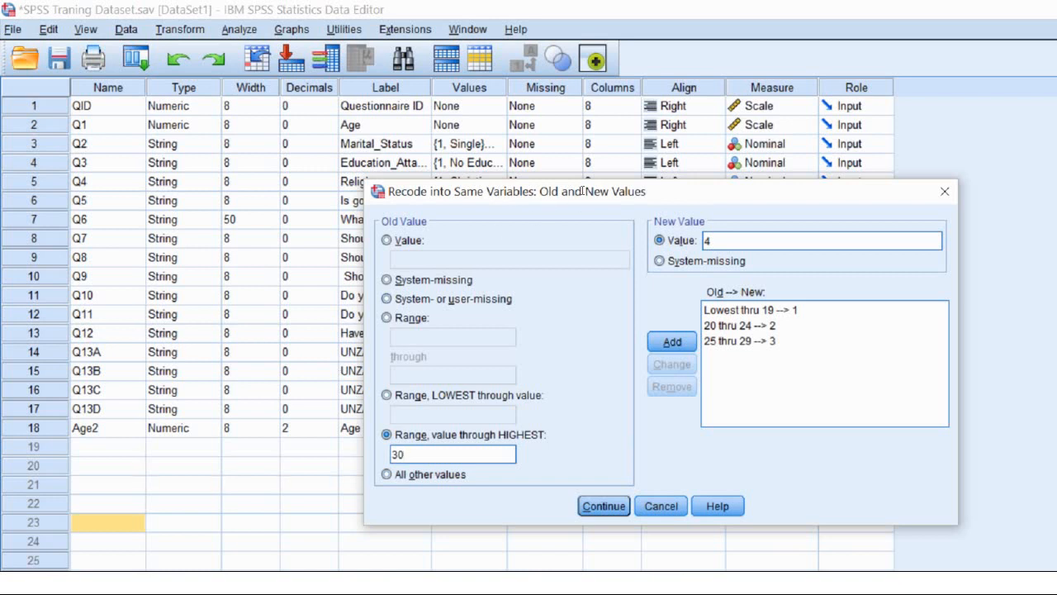
pyautogui.click(672, 341)
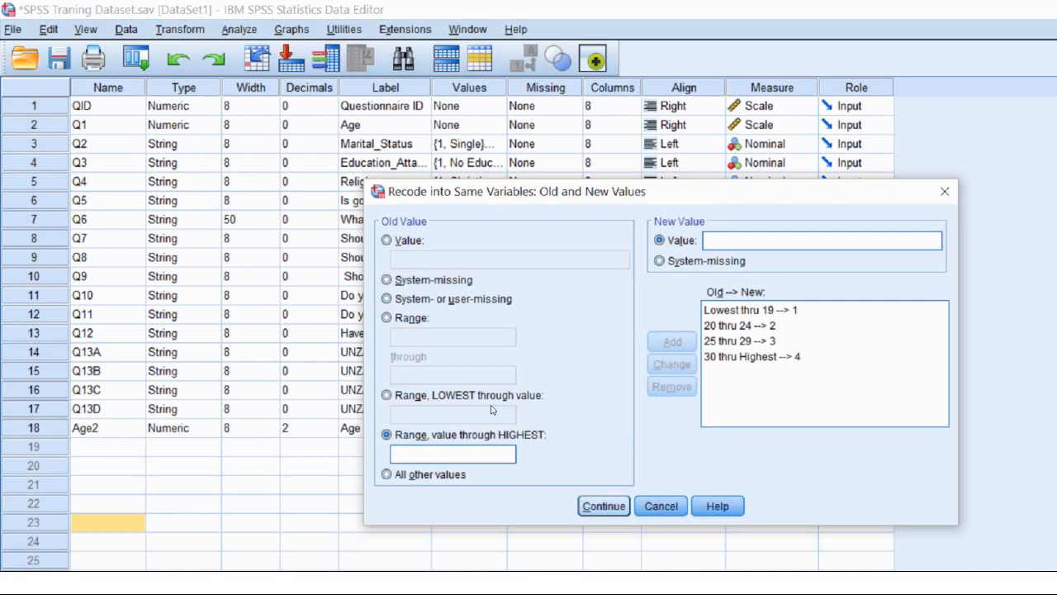
# Accept the rules, run the recode on Age, and close the output window without saving its contents
pyautogui.press('Return')
pyautogui.press('Return')
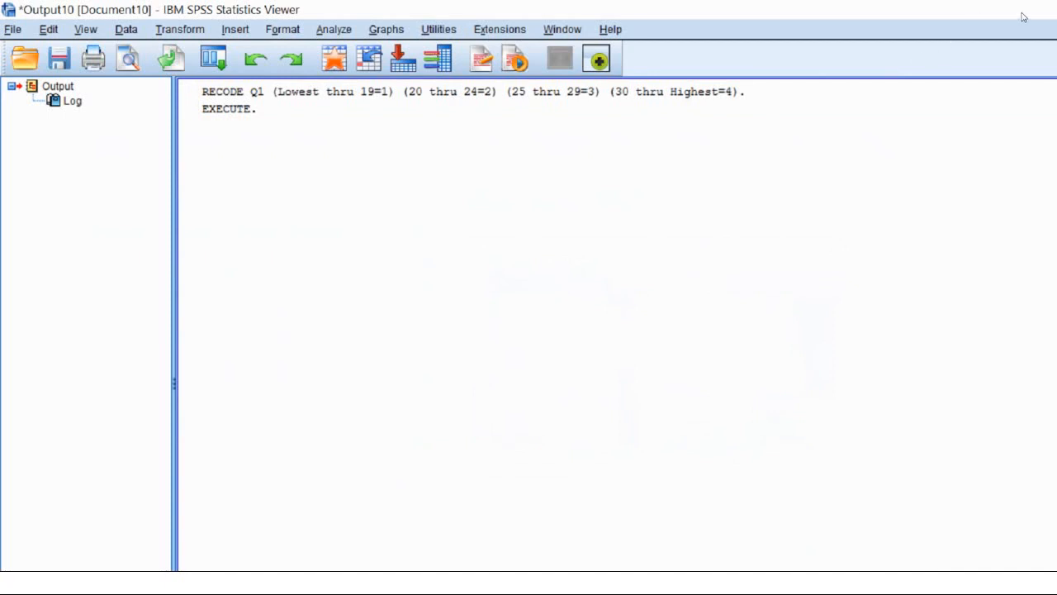
pyautogui.click(1038, 9)
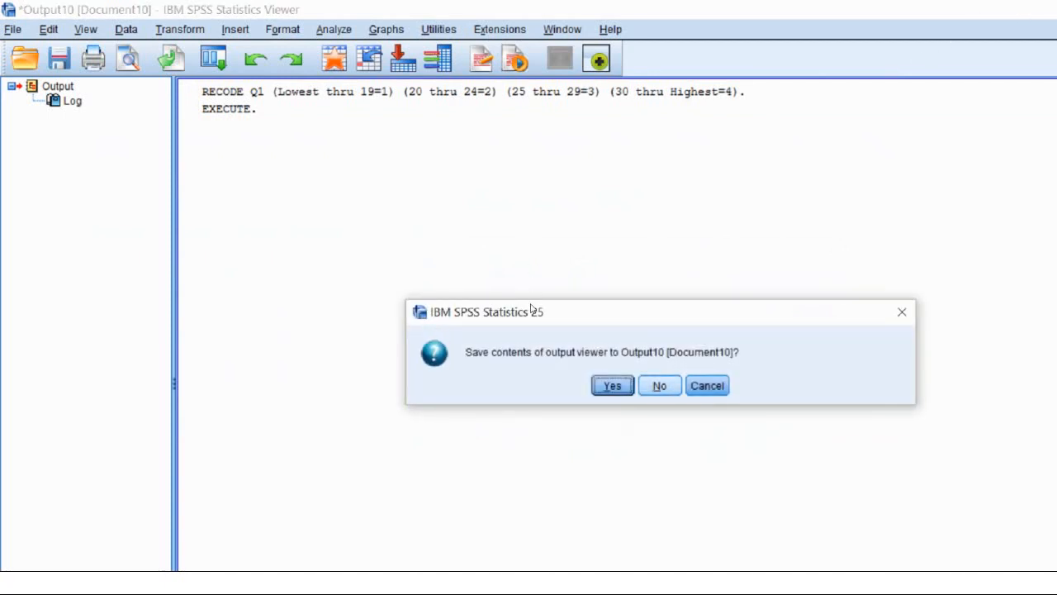
pyautogui.click(659, 385)
# Run Frequencies with only Age [Q1] as the variable, removing Age Group [Age2] from the analysis
pyautogui.click(239, 29)
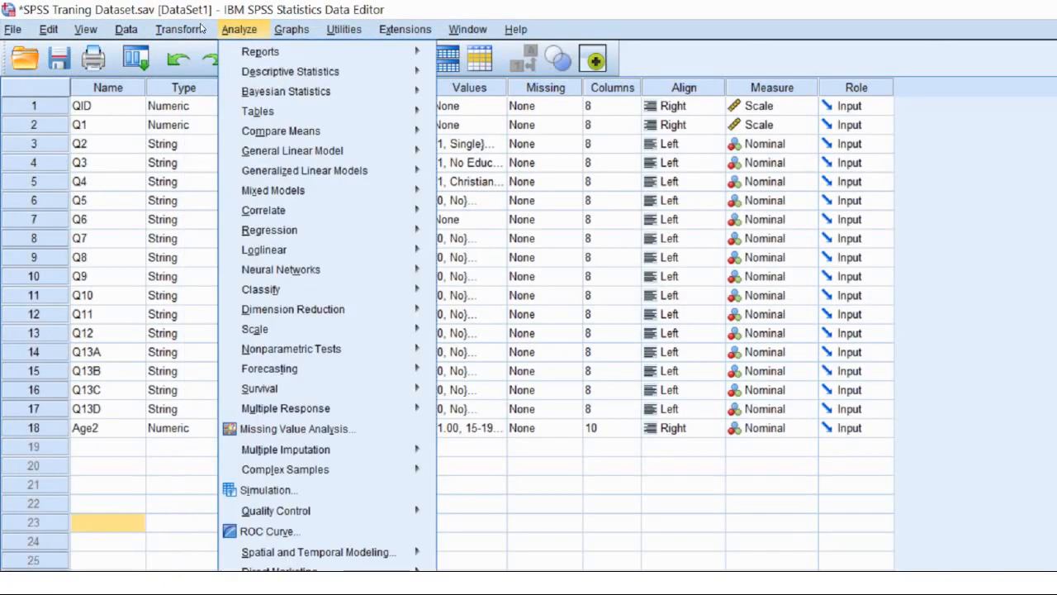
pyautogui.moveTo(334, 52)
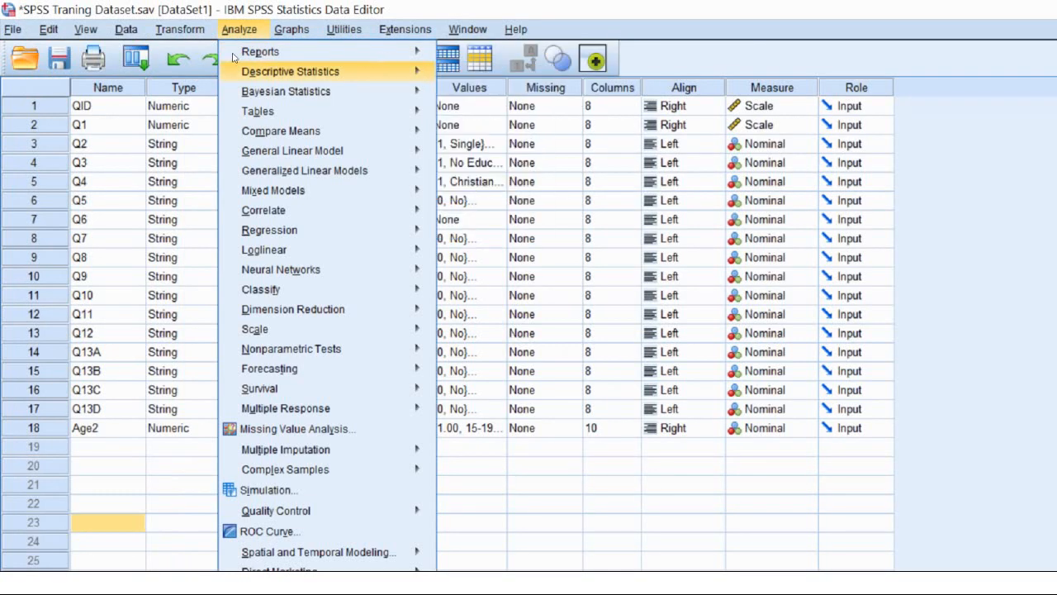
pyautogui.moveTo(359, 71)
pyautogui.click(487, 71)
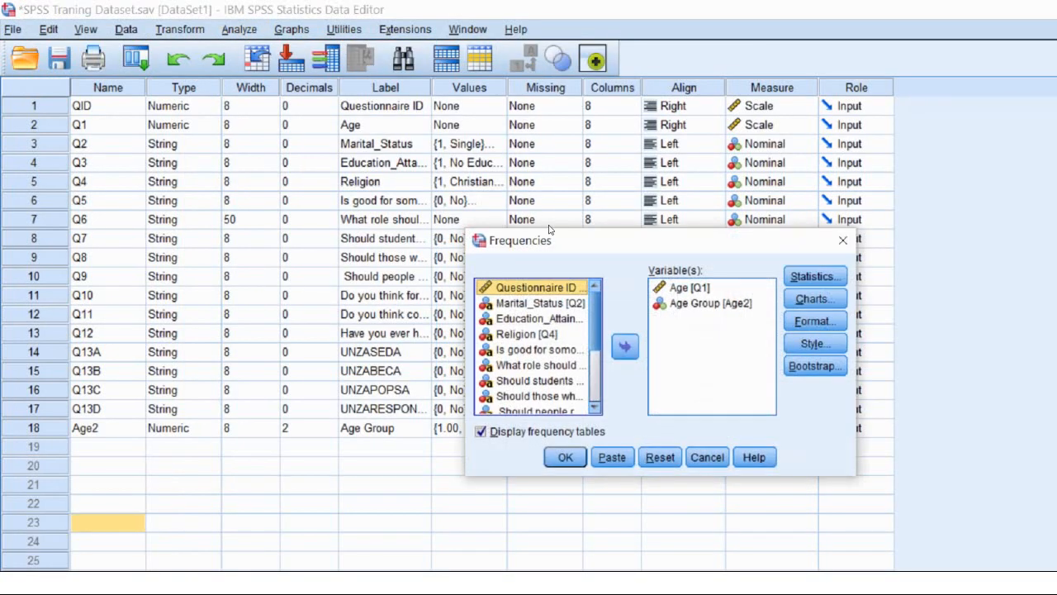
pyautogui.click(626, 347)
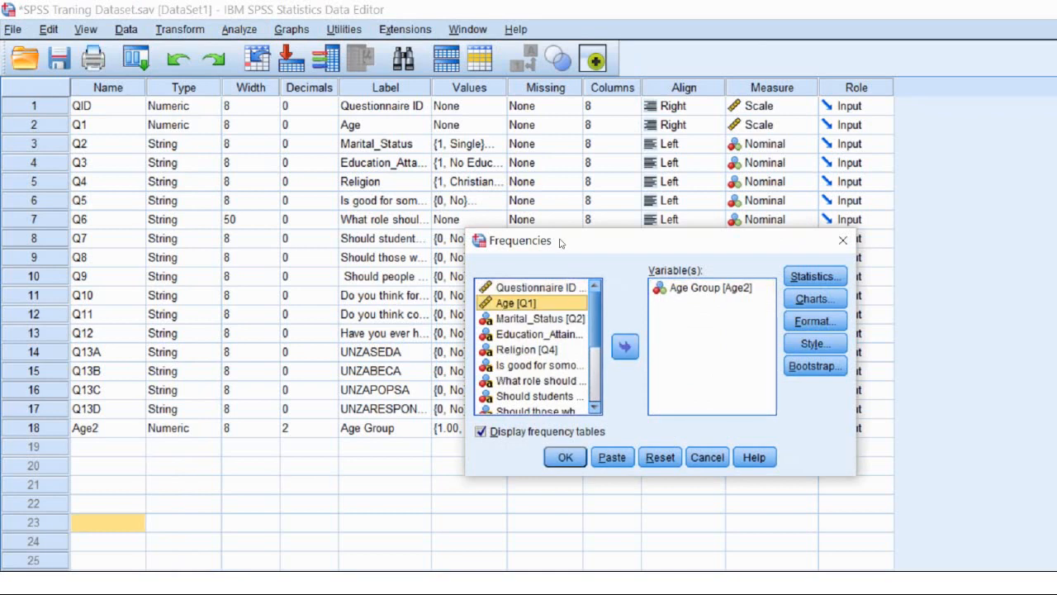
pyautogui.click(701, 288)
pyautogui.click(625, 347)
pyautogui.moveTo(594, 361); pyautogui.dragTo(595, 295)
pyautogui.click(539, 303)
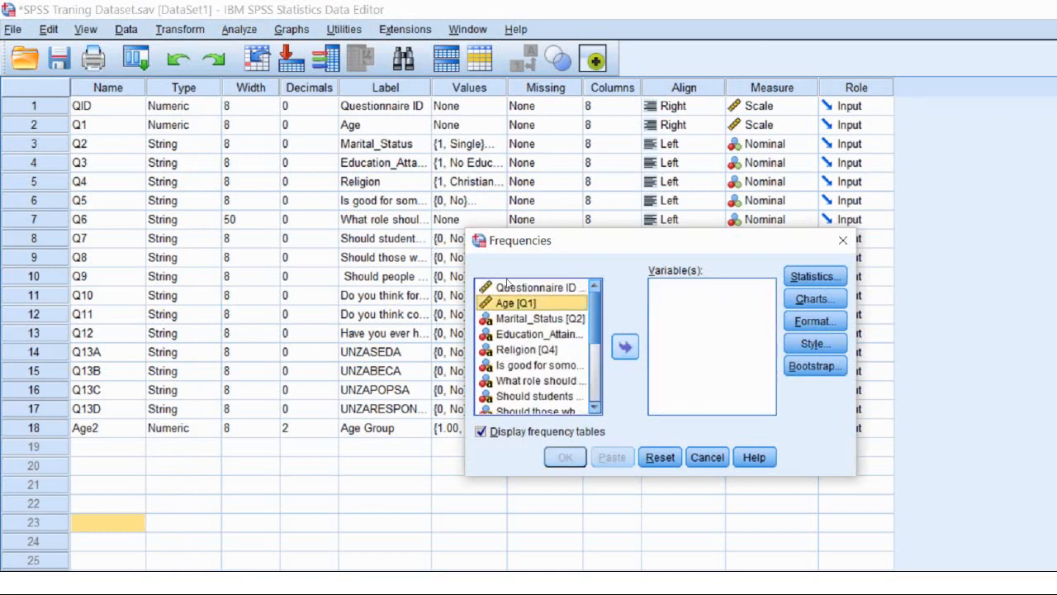
pyautogui.click(625, 347)
pyautogui.press('Return')
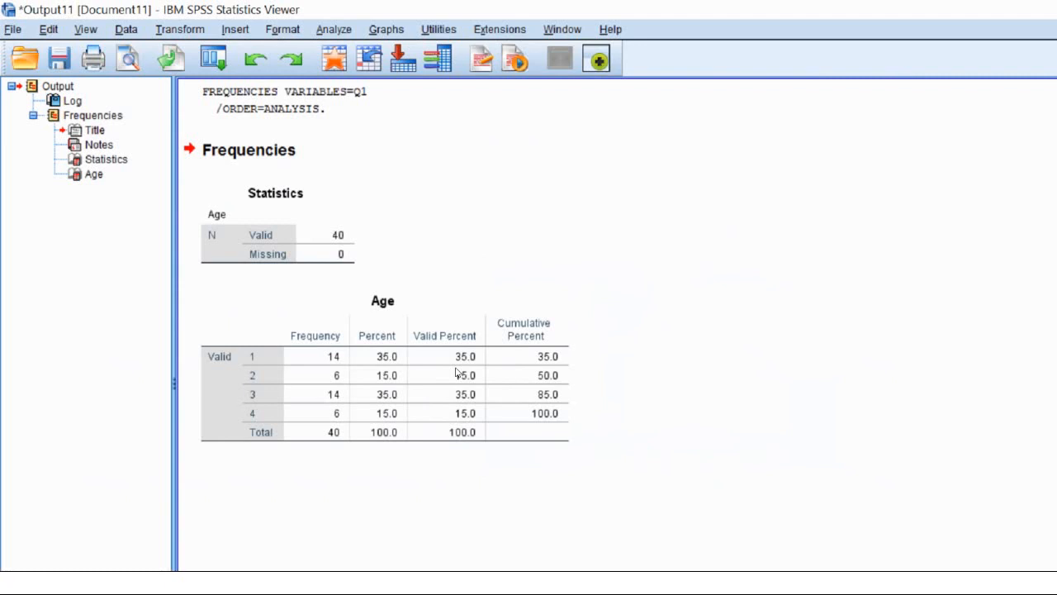
pyautogui.click(220, 323)
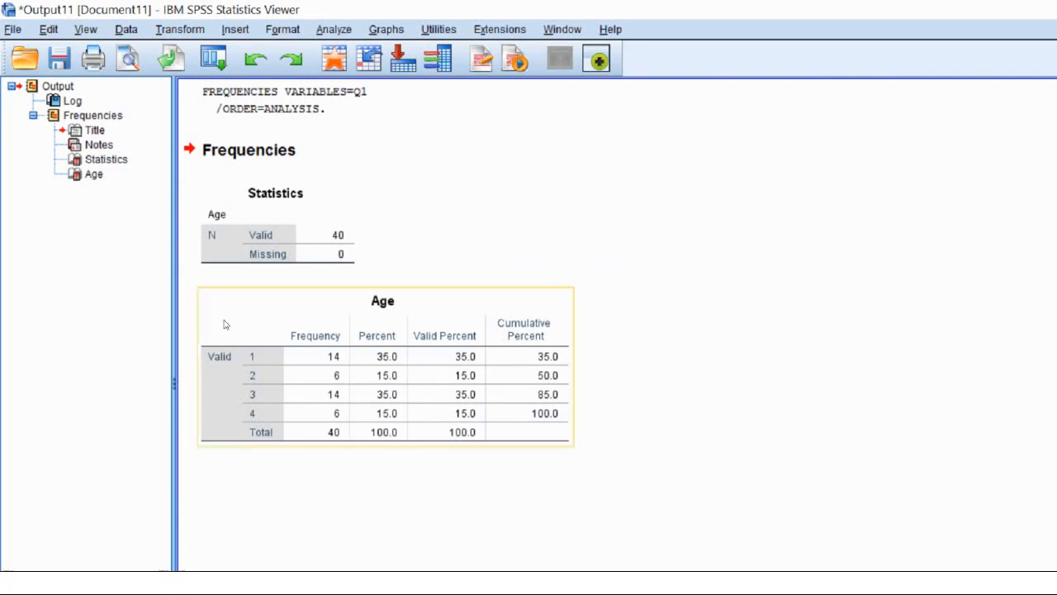
pyautogui.click(441, 569)
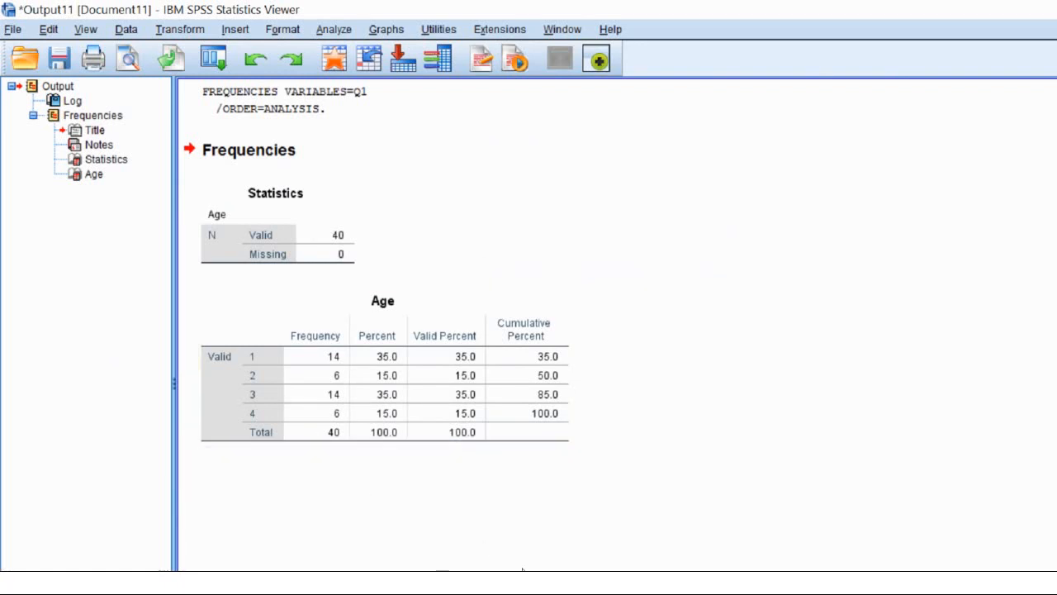
pyautogui.click(239, 309)
pyautogui.click(441, 569)
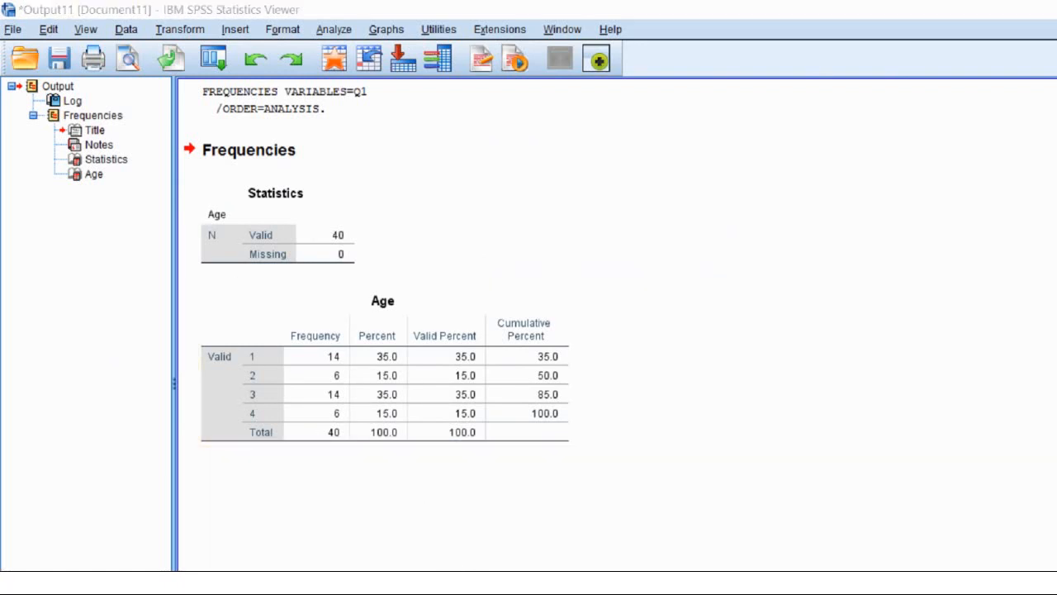
pyautogui.hotkey('alt', 'Tab')
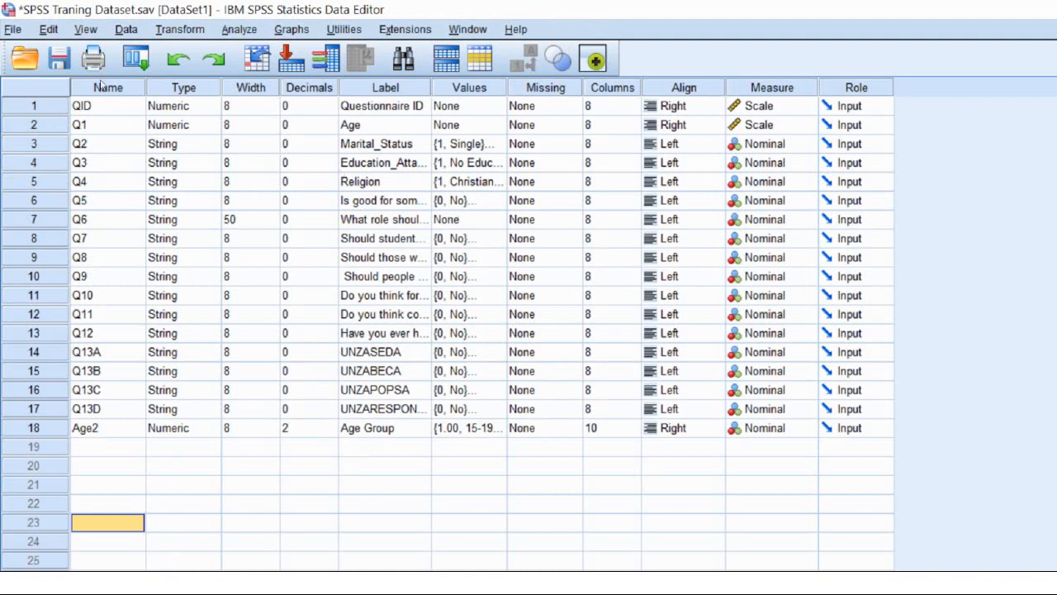
pyautogui.click(462, 125)
pyautogui.click(500, 125)
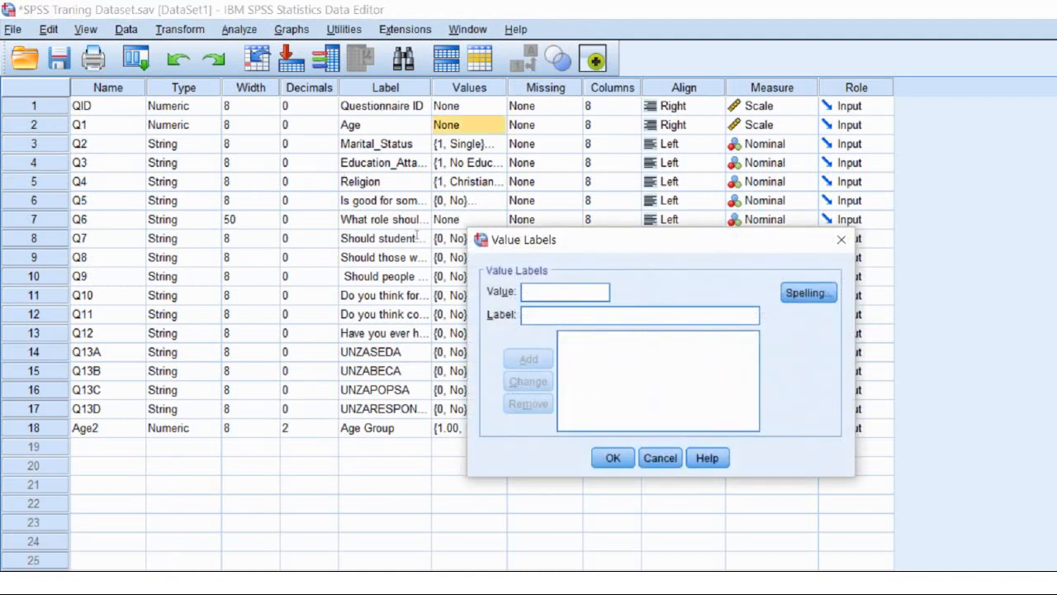
pyautogui.write('1')
pyautogui.press('Tab')
pyautogui.write('15-')
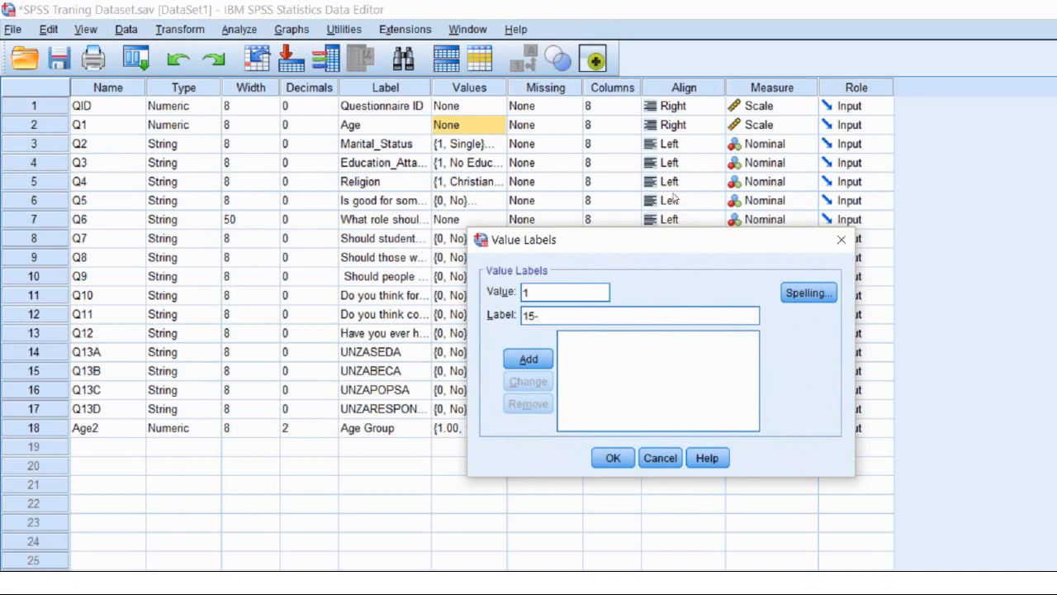
pyautogui.press('Escape')
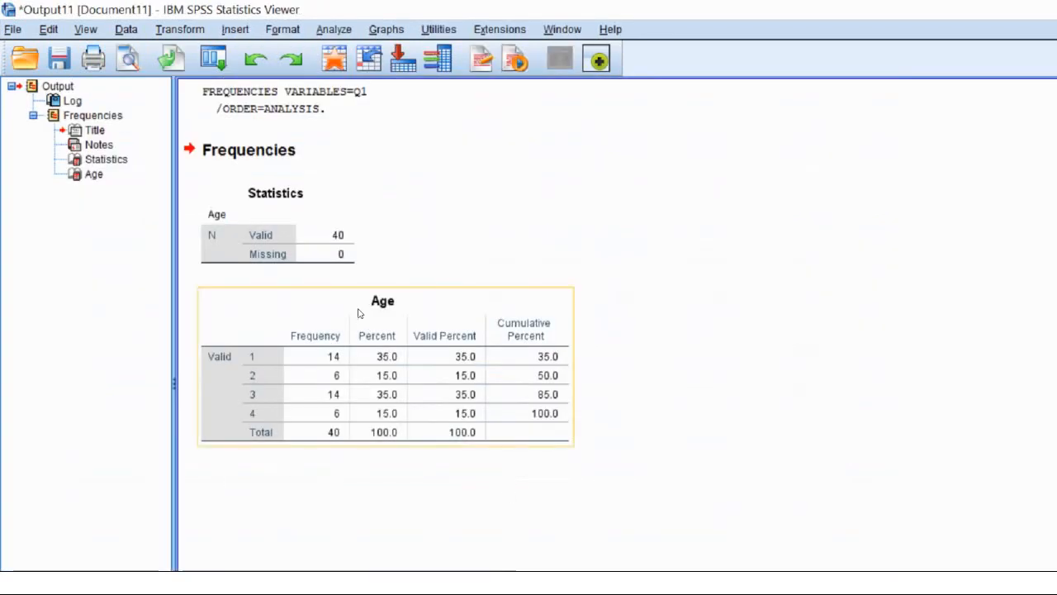
# Switch to a blank Excel workbook and select cell B2
pyautogui.click(358, 310)
pyautogui.rightClick(358, 312)
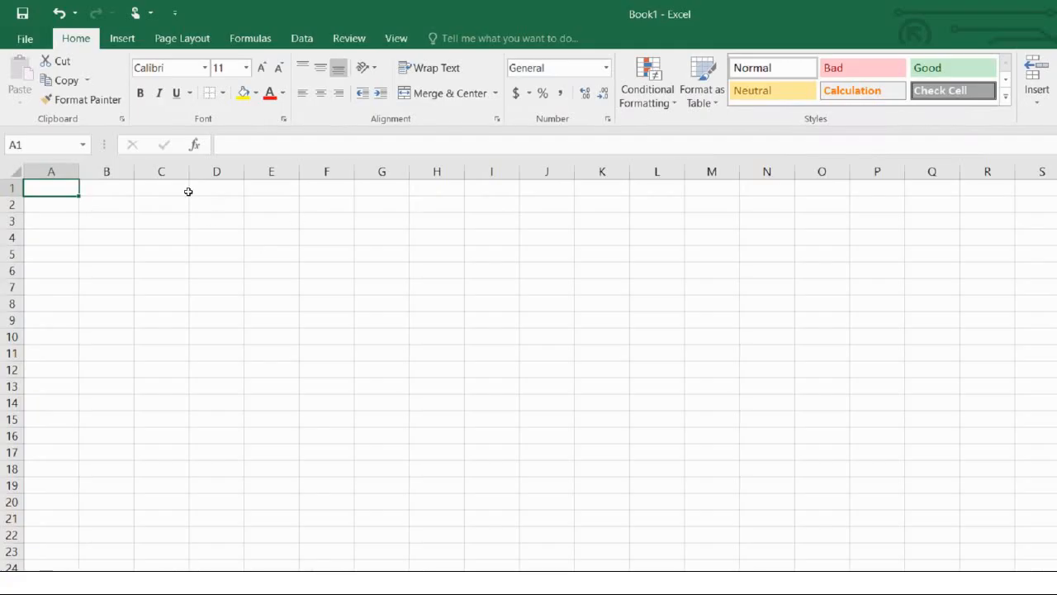
pyautogui.press('Right')
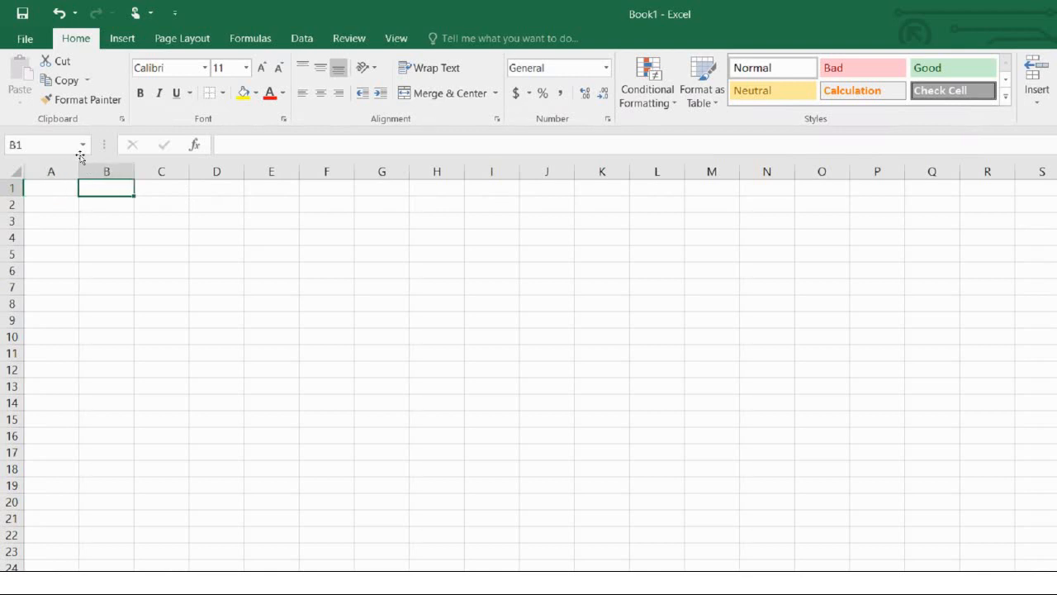
pyautogui.press('Down')
pyautogui.rightClick(101, 203)
pyautogui.press('Escape')
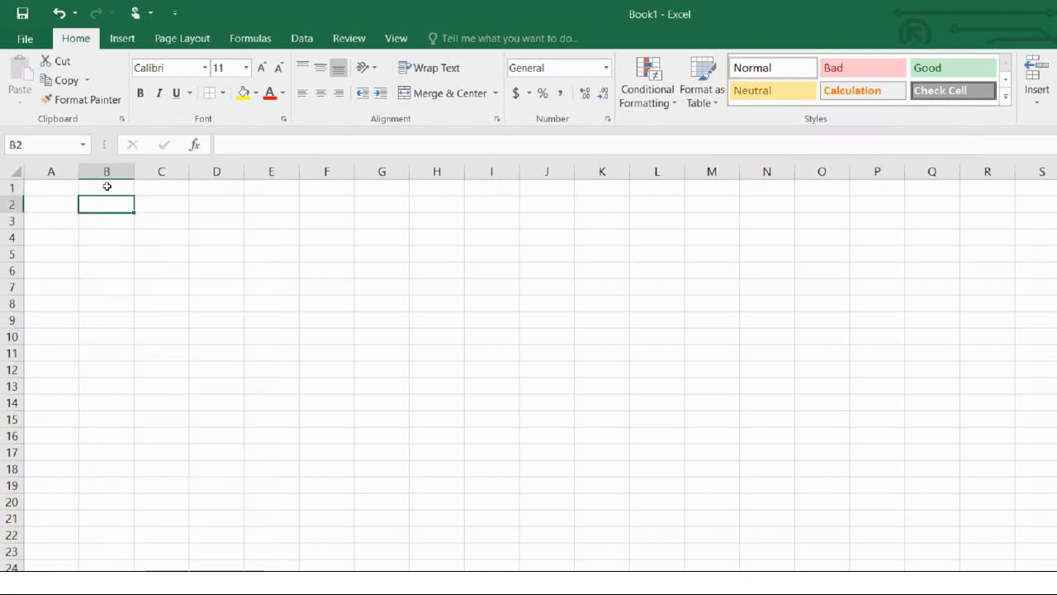
pyautogui.rightClick(101, 203)
pyautogui.press('Escape')
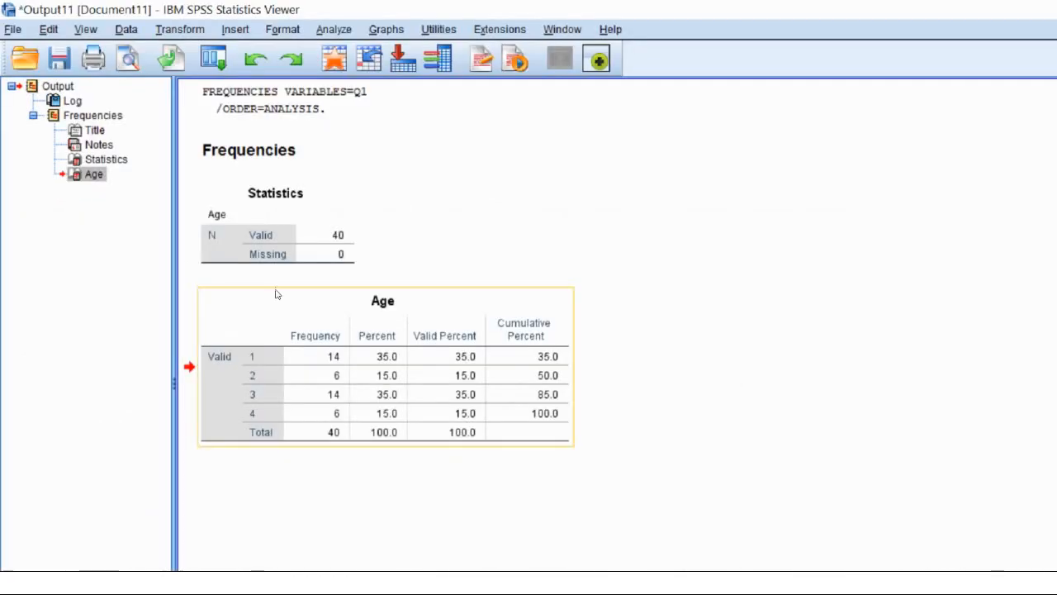
# Switch back to the SPSS output and copy the Age frequency table
pyautogui.rightClick(277, 294)
pyautogui.press('Down')
pyautogui.press('Down')
pyautogui.press('Return')
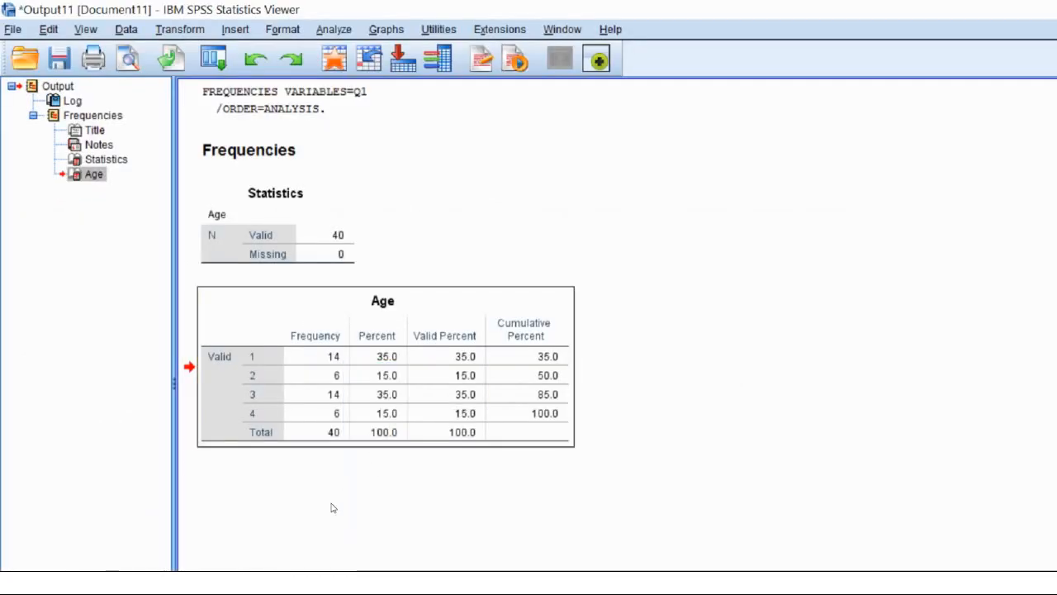
# Switch to Excel and paste the copied table at cell B2, matching the destination formatting
pyautogui.hotkey('alt', 'Tab')
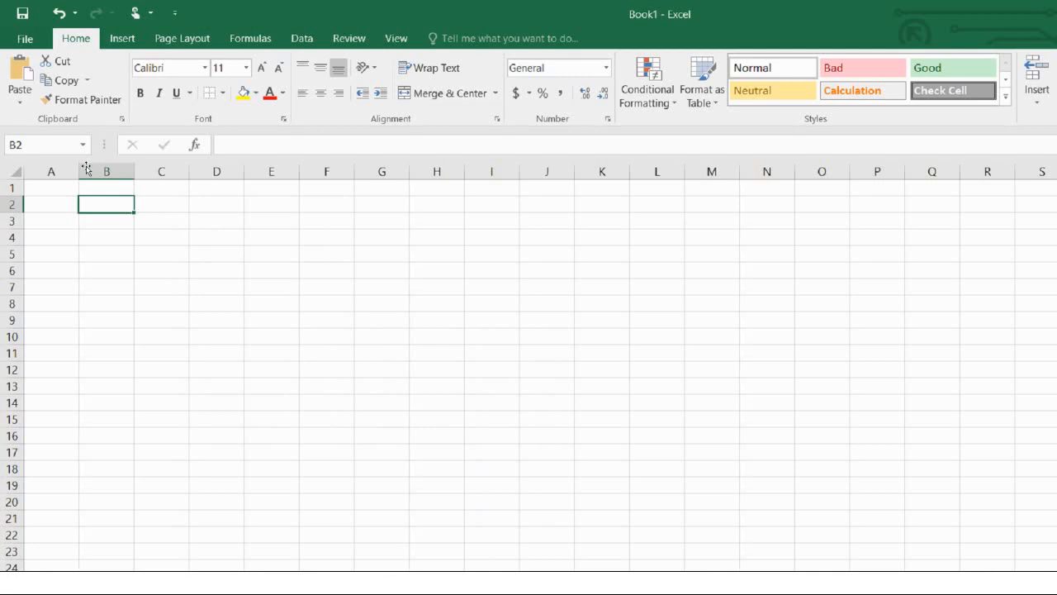
pyautogui.rightClick(104, 204)
pyautogui.press('Down')
pyautogui.press('Down')
pyautogui.press('Right')
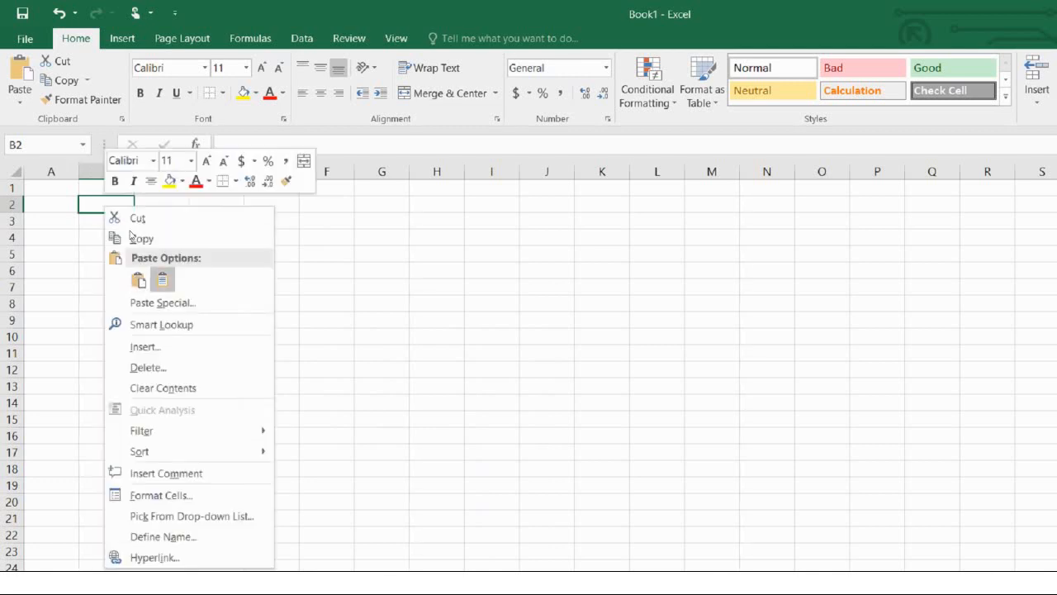
pyautogui.press('Return')
# Replace the category codes in C4, C5 and C6 with the age groups 15-19, 20-24 and 25-29
pyautogui.doubleClick(170, 237)
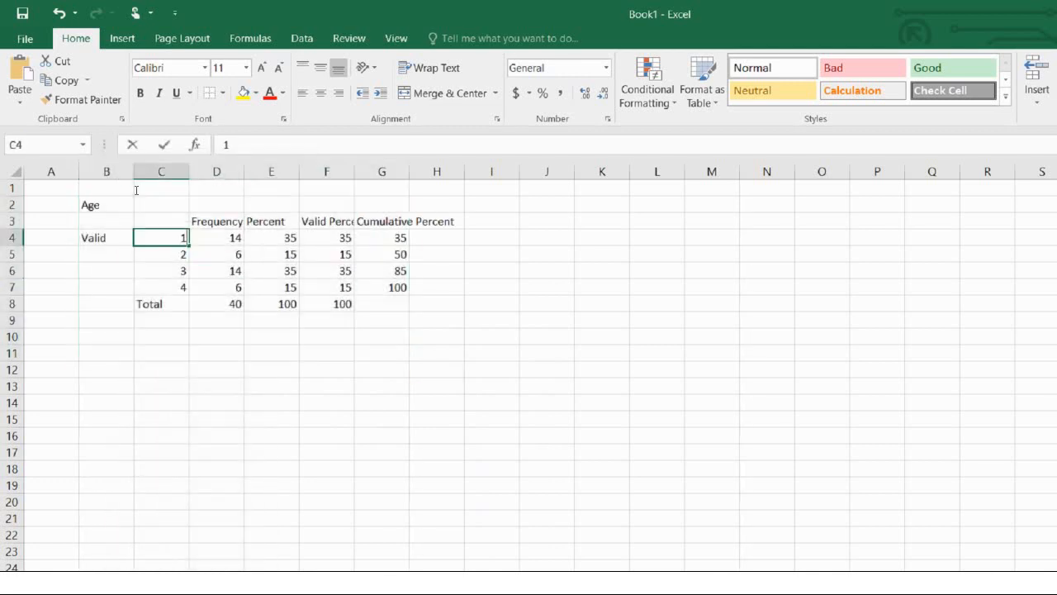
pyautogui.write('5-19')
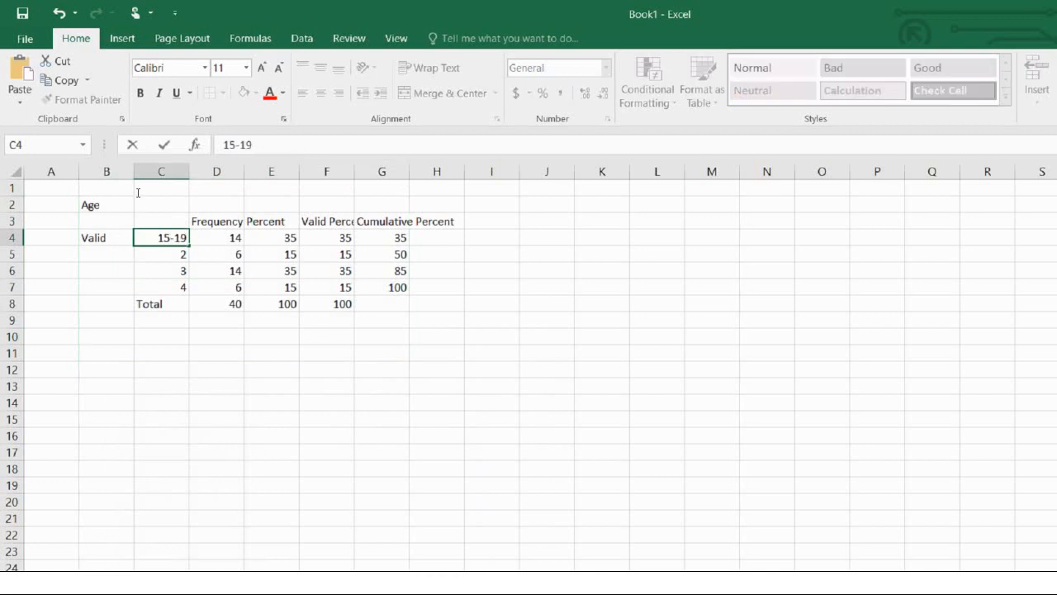
pyautogui.press('Return')
pyautogui.write('20-')
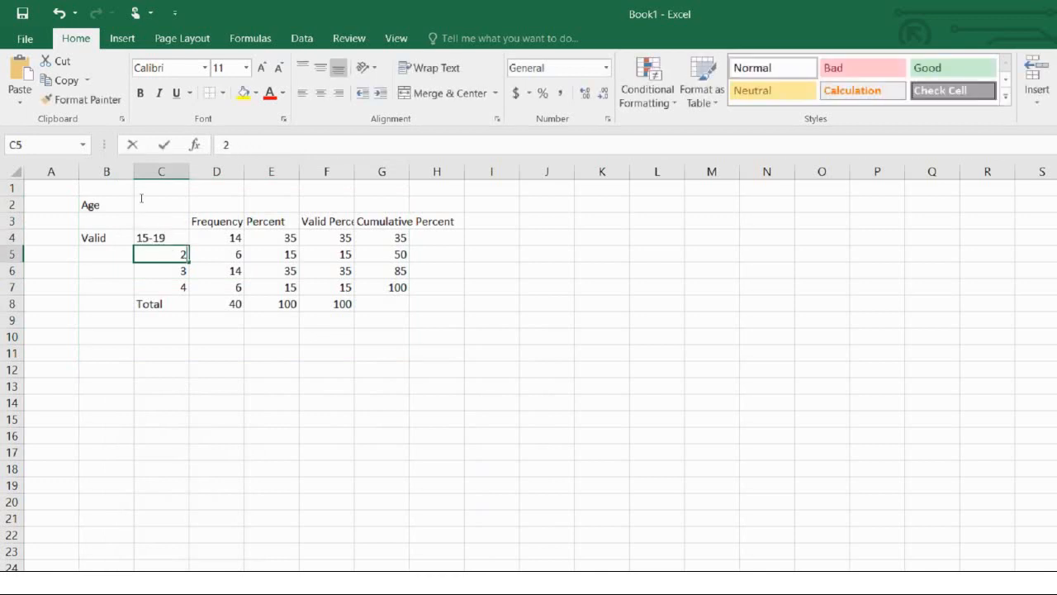
pyautogui.write('24')
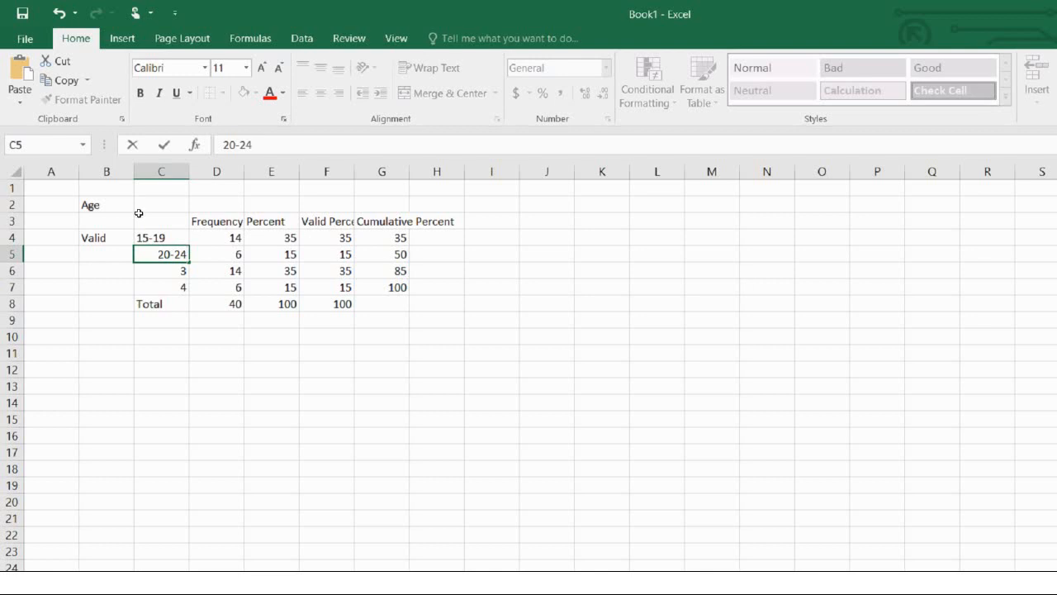
pyautogui.press('Return')
pyautogui.write('25-29')
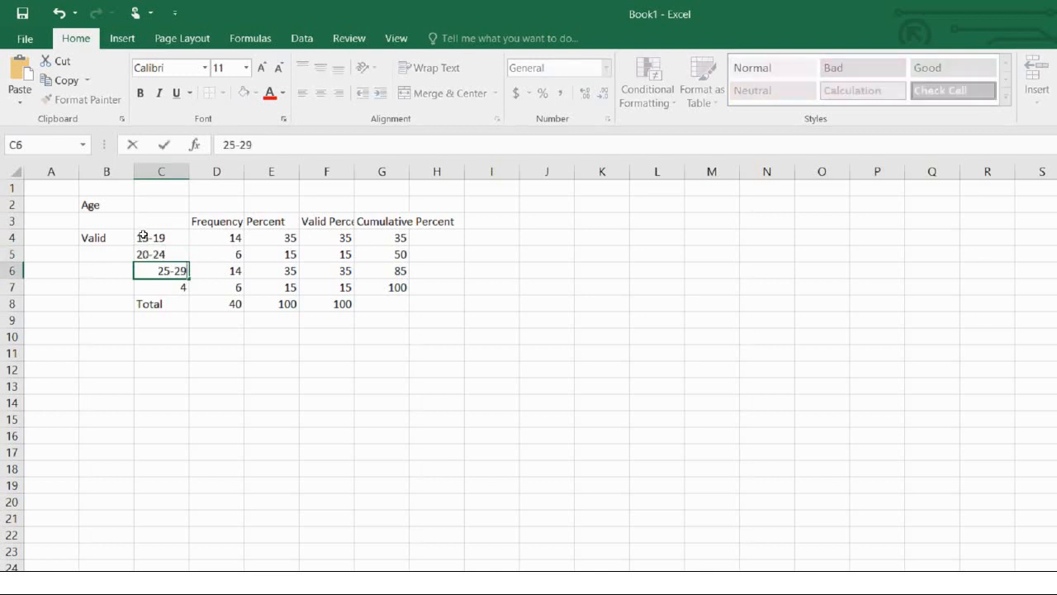
pyautogui.press('Return')
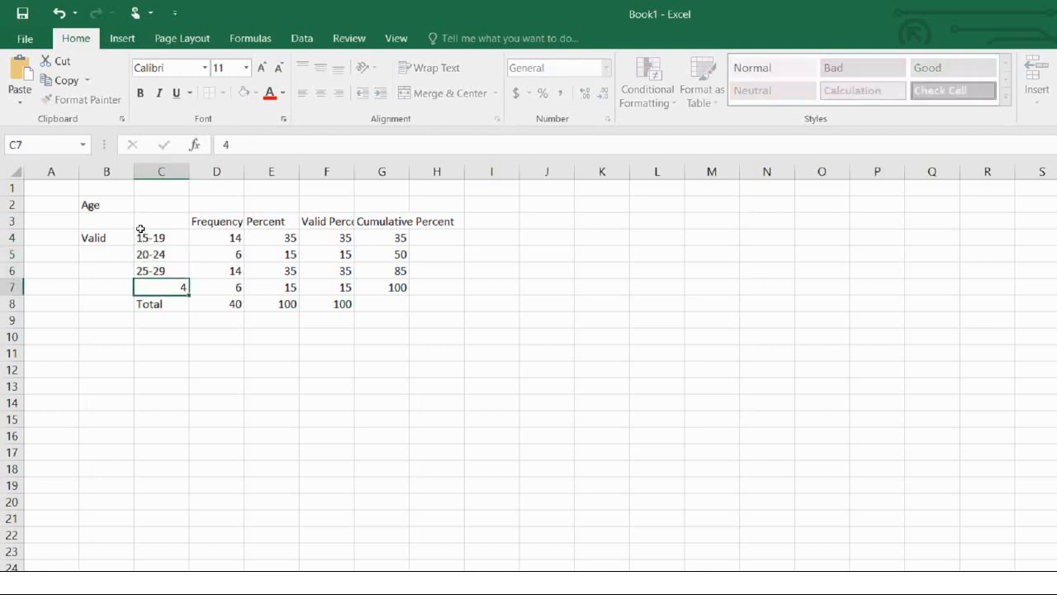
# Enter the age group 30-34 in C7 and shorten the Frequency header in D3 to Freq
pyautogui.write('30-34')
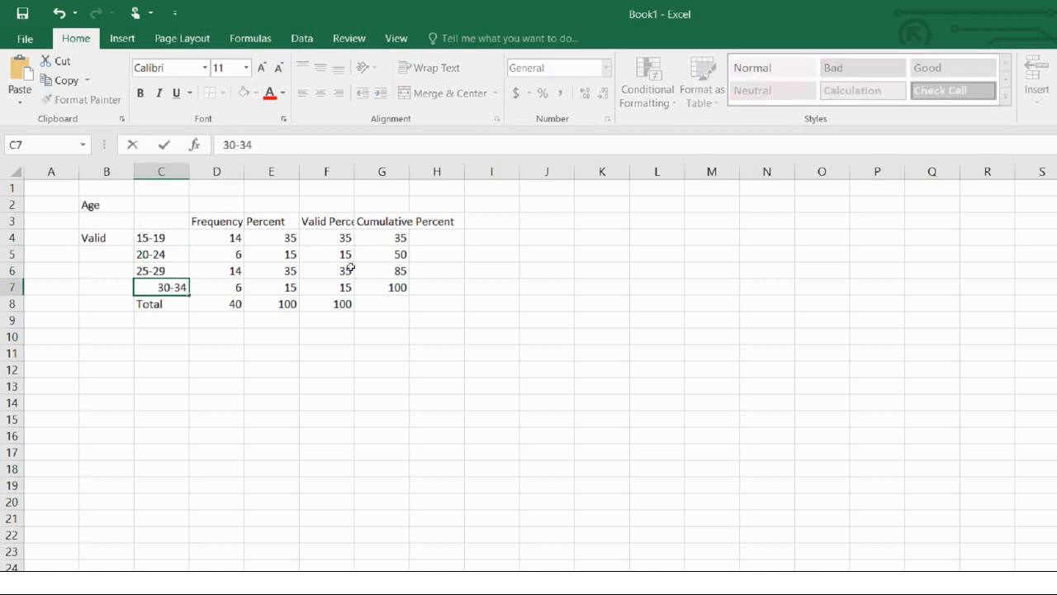
pyautogui.click(437, 336)
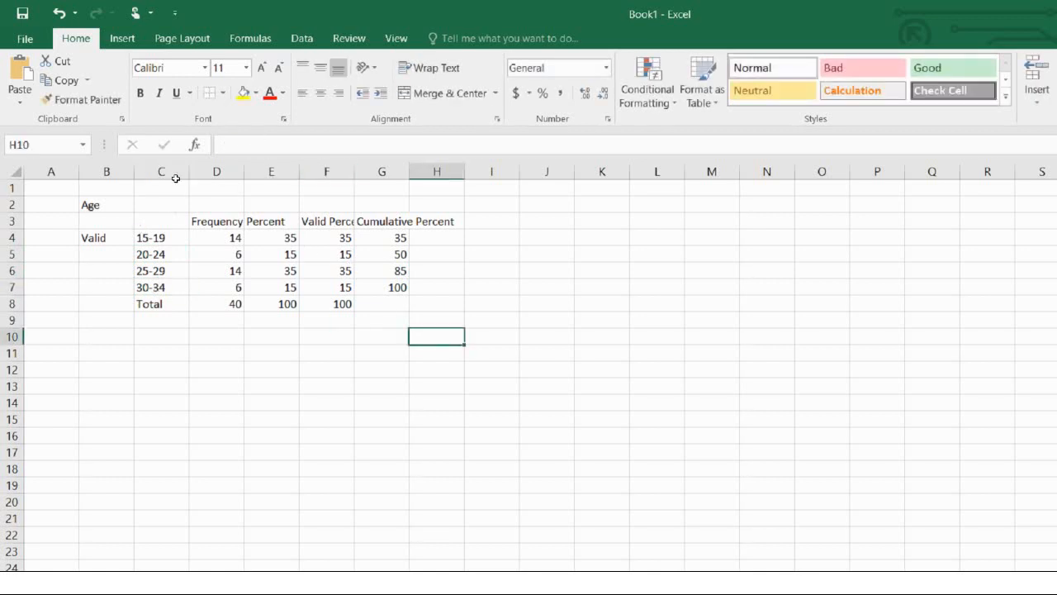
pyautogui.doubleClick(218, 222)
pyautogui.hotkey('shift', 'End')
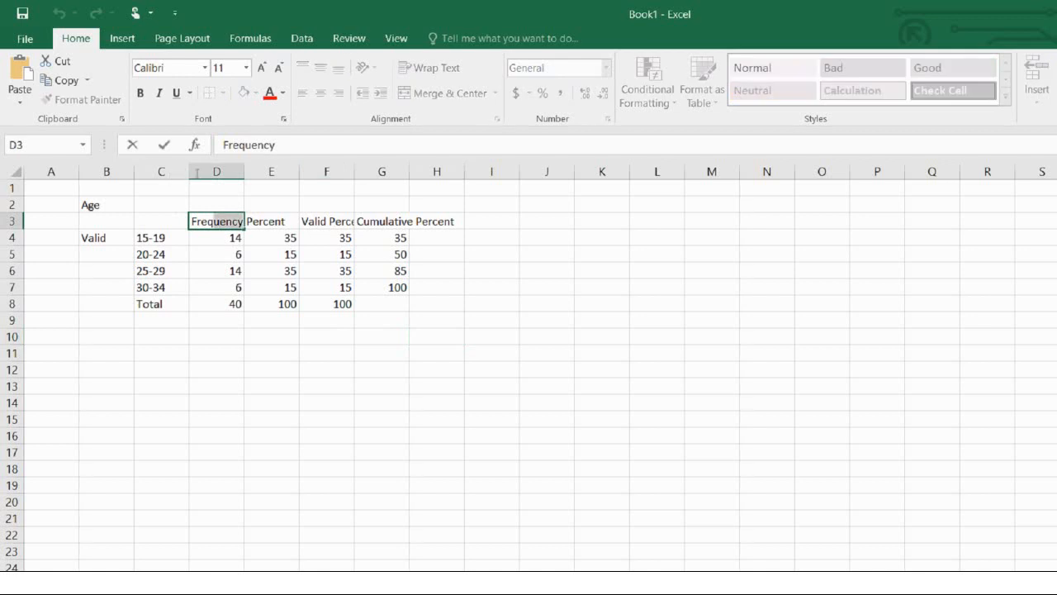
pyautogui.press('BackSpace')
pyautogui.write('.')
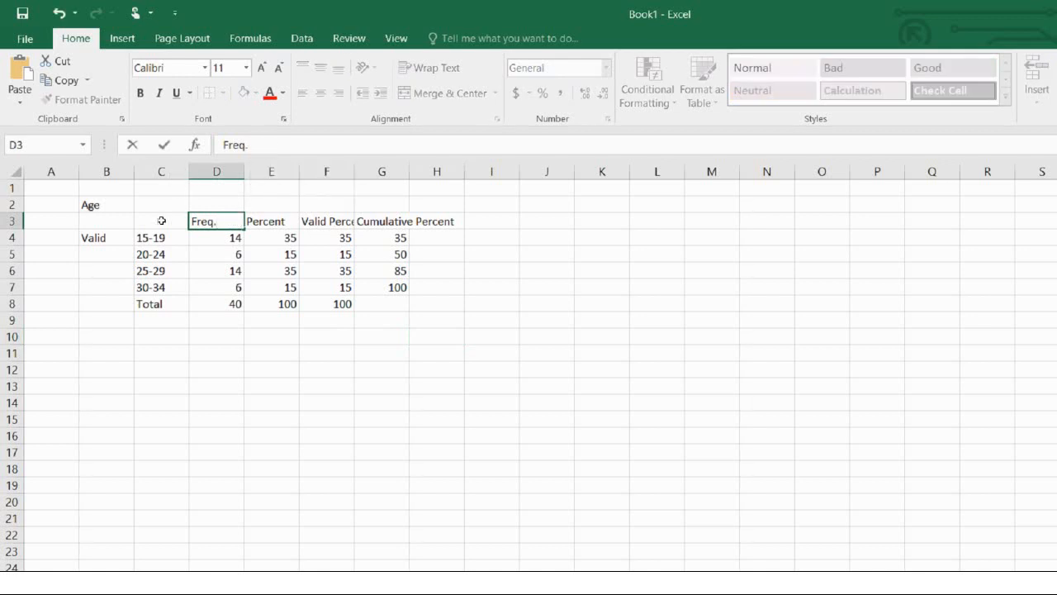
pyautogui.press('Return')
# Enter Age as the header in cell C3 above the age groups
pyautogui.hotkey('ctrl', 'Down')
pyautogui.hotkey('ctrl', 'Up')
pyautogui.press('Left')
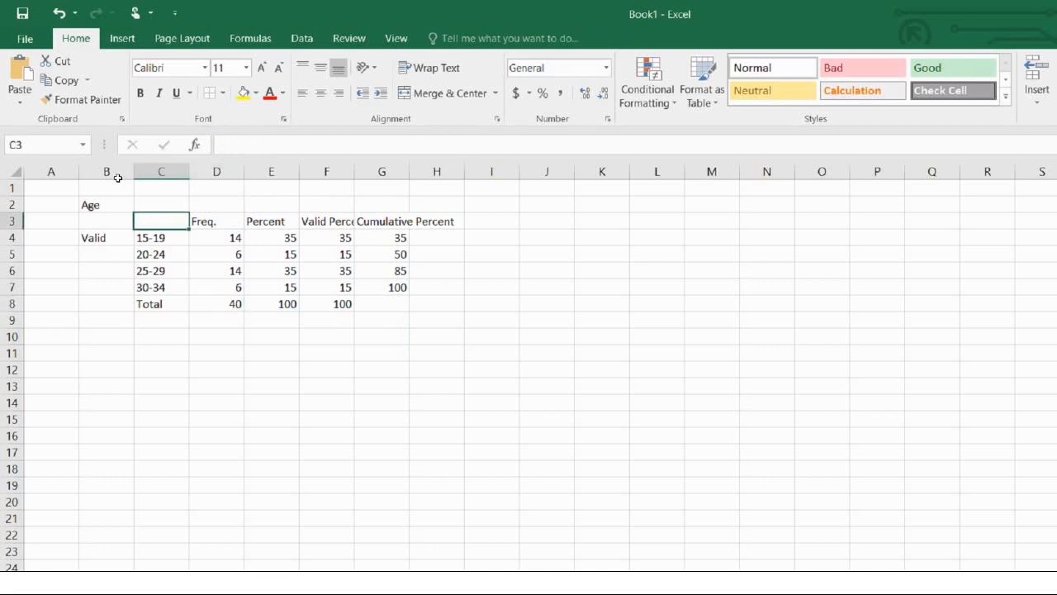
pyautogui.write('Age')
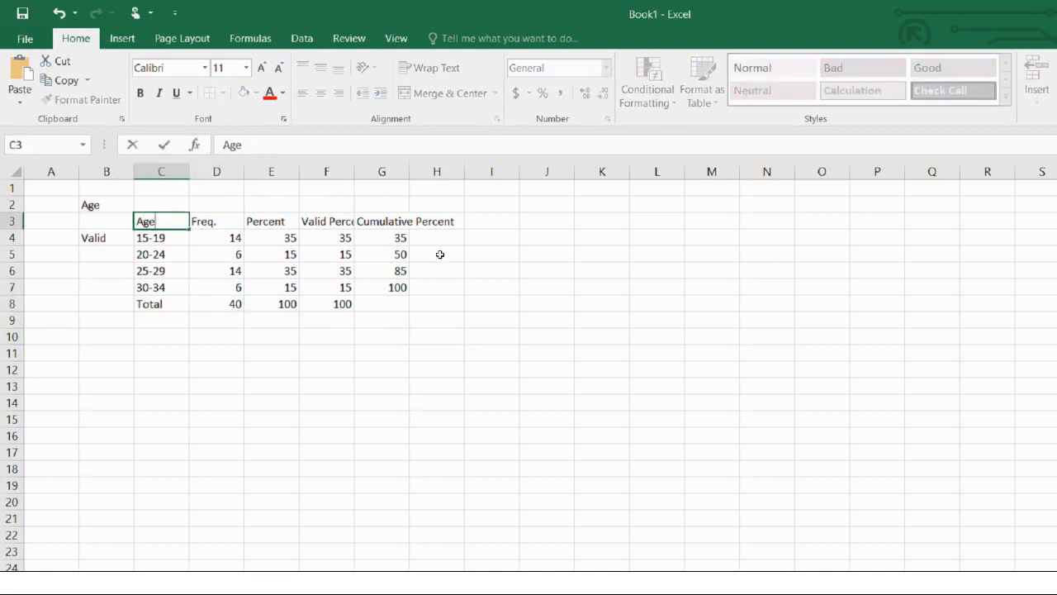
pyautogui.press('Return')
# Clear the contents of columns F to H, removing the valid and cumulative percent data
pyautogui.hotkey('ctrl', 'Right')
pyautogui.press('Right')
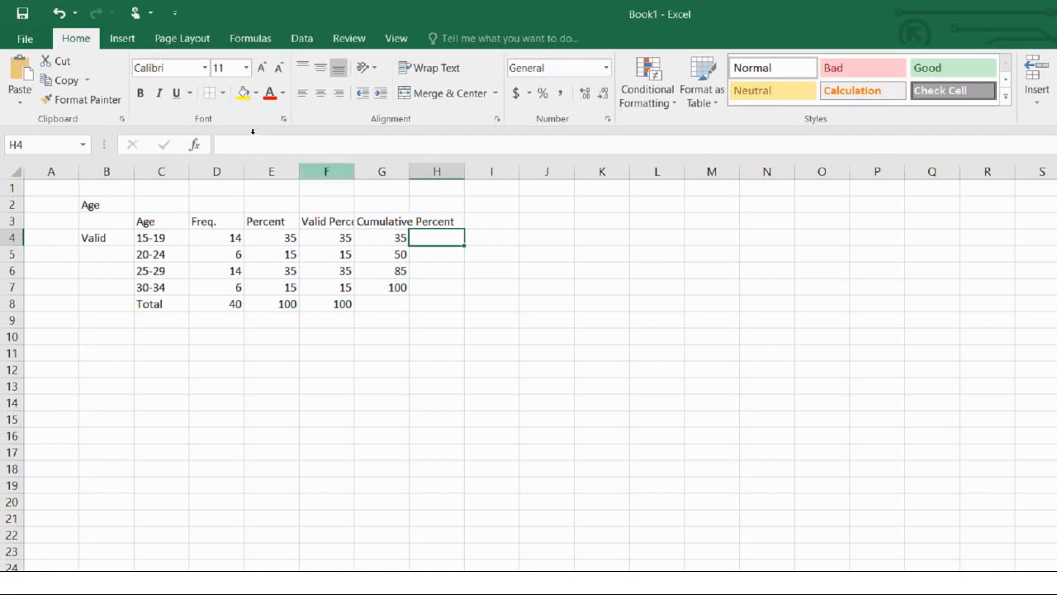
pyautogui.moveTo(327, 171); pyautogui.dragTo(382, 171)
pyautogui.moveTo(327, 131); pyautogui.dragTo(437, 171)
pyautogui.press('Delete')
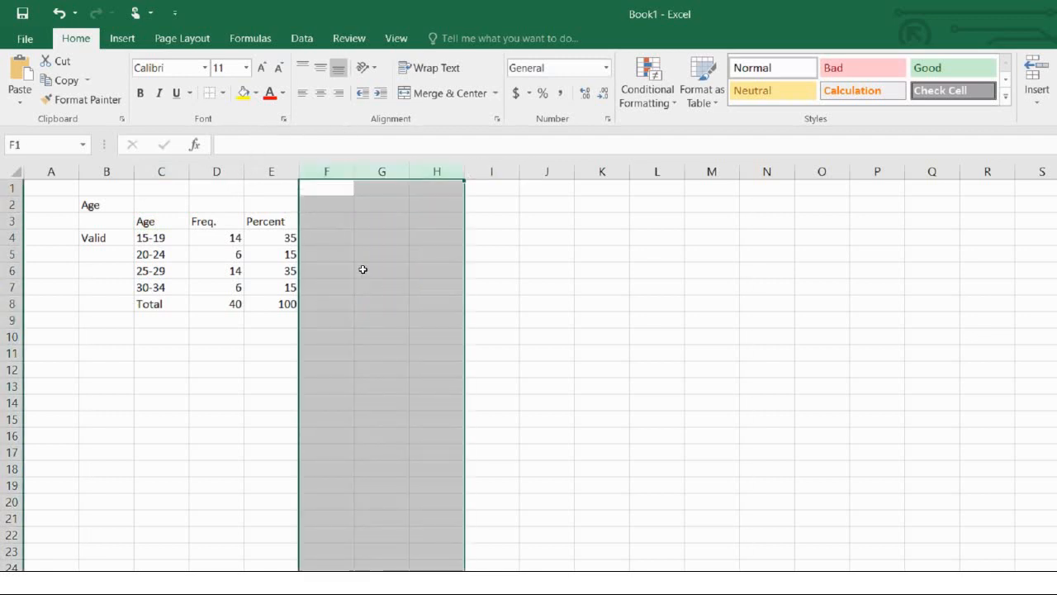
pyautogui.click(437, 336)
# Clear the leftover Age and Valid labels from cells B2:B5
pyautogui.moveTo(105, 204); pyautogui.dragTo(106, 256)
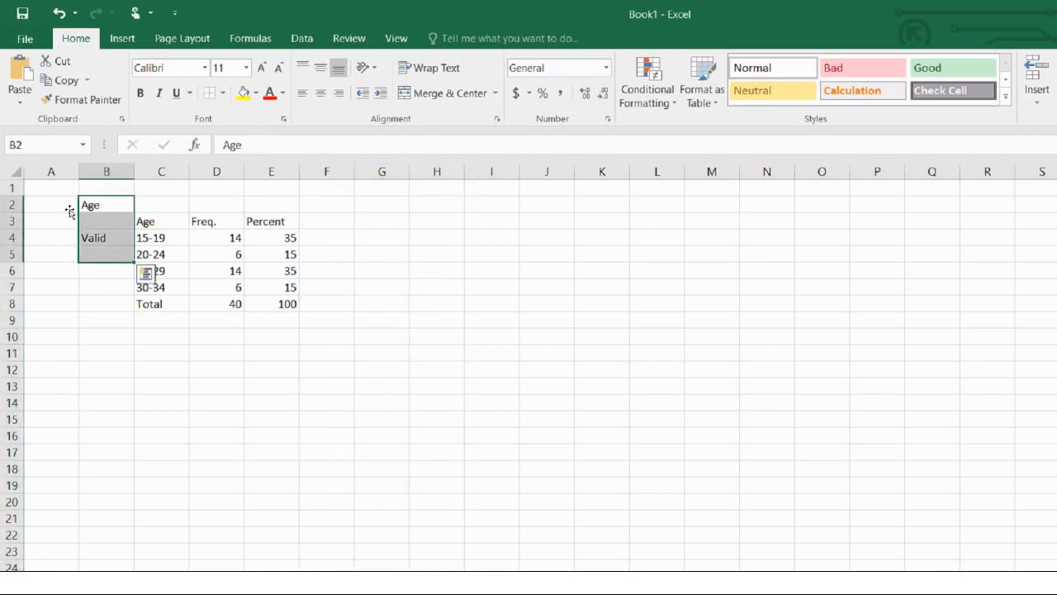
pyautogui.press('Delete')
pyautogui.click(381, 352)
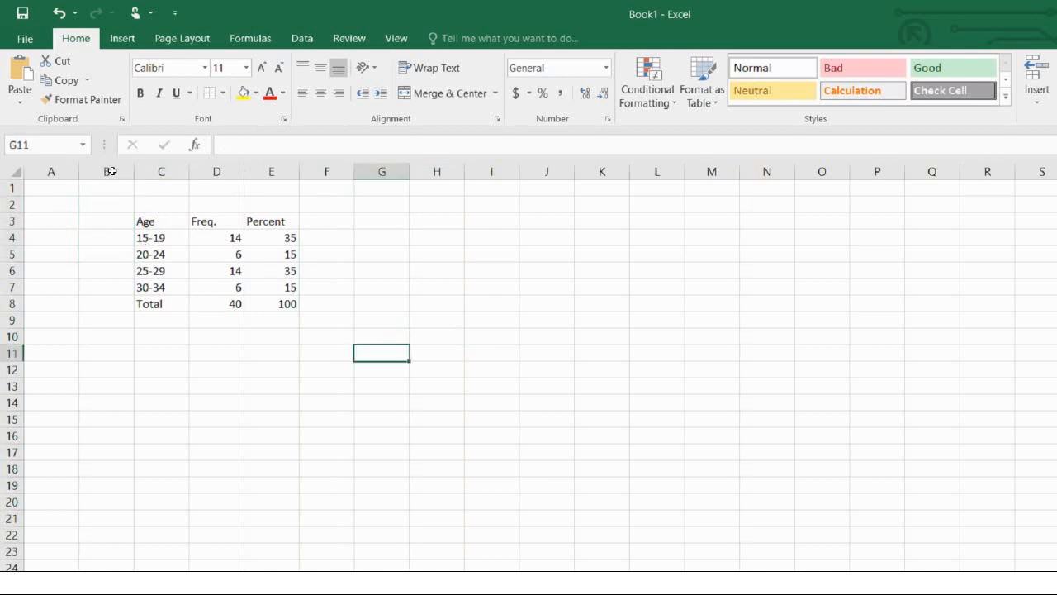
# Apply a Top and Bottom Border to the header cells C3:E3
pyautogui.moveTo(161, 221); pyautogui.dragTo(273, 172)
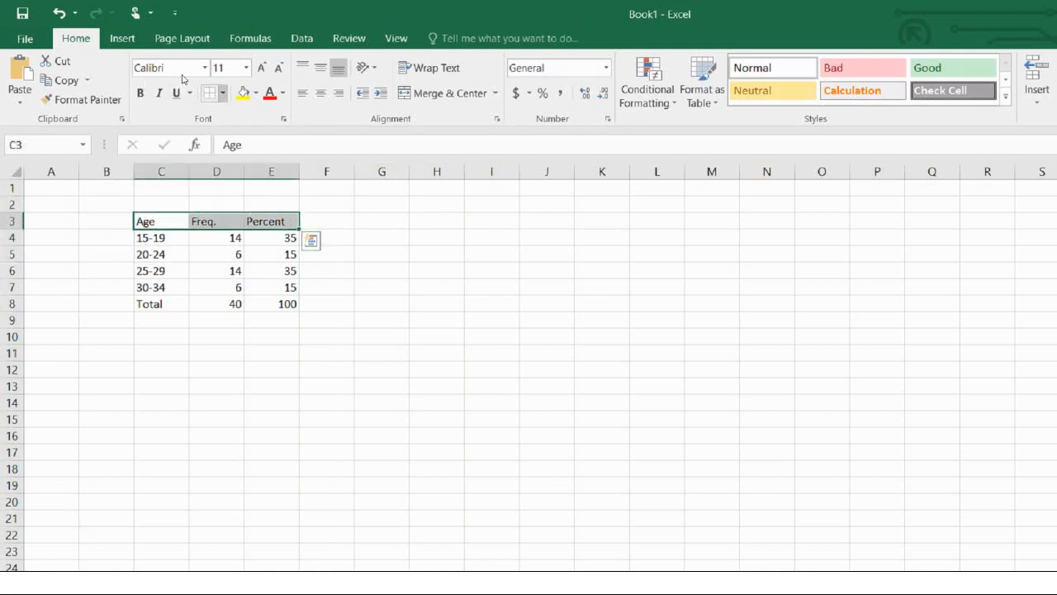
pyautogui.click(222, 92)
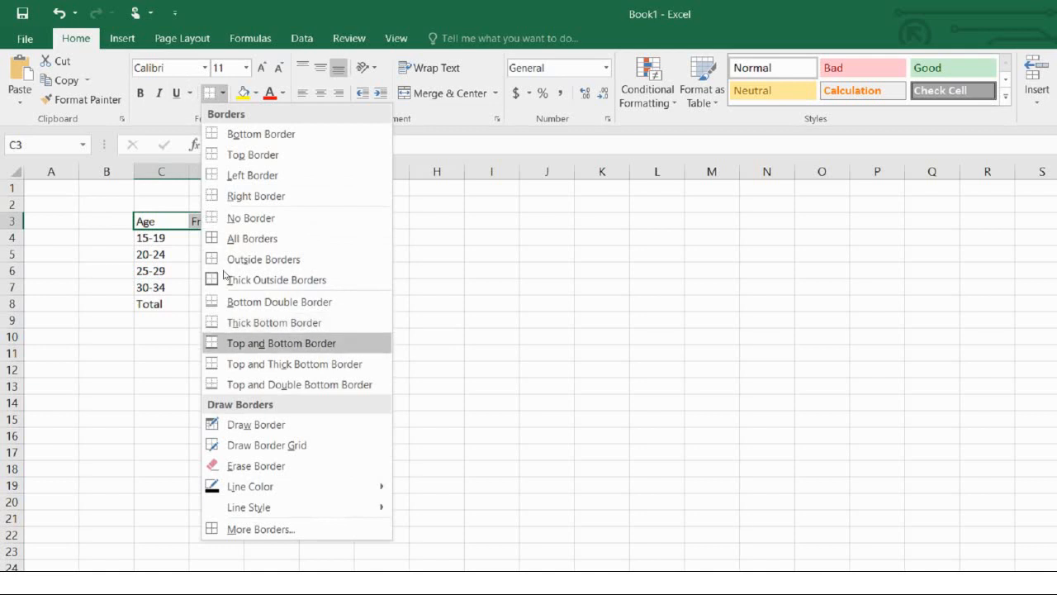
pyautogui.click(218, 339)
# Apply a Top and Thick Bottom Border to the Total row, cells C8:E8
pyautogui.moveTo(124, 241); pyautogui.dragTo(217, 239)
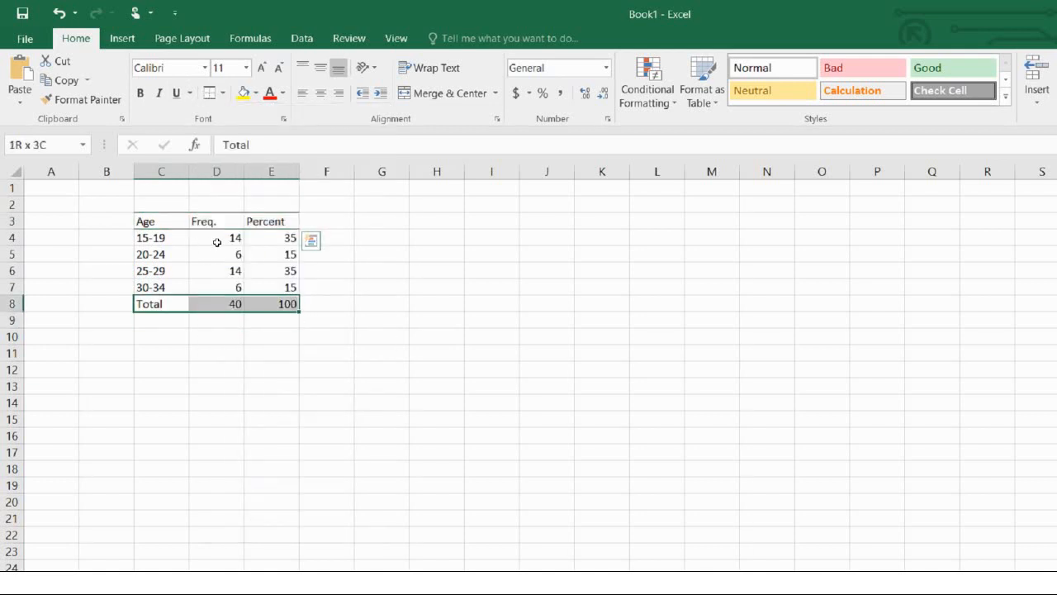
pyautogui.click(222, 93)
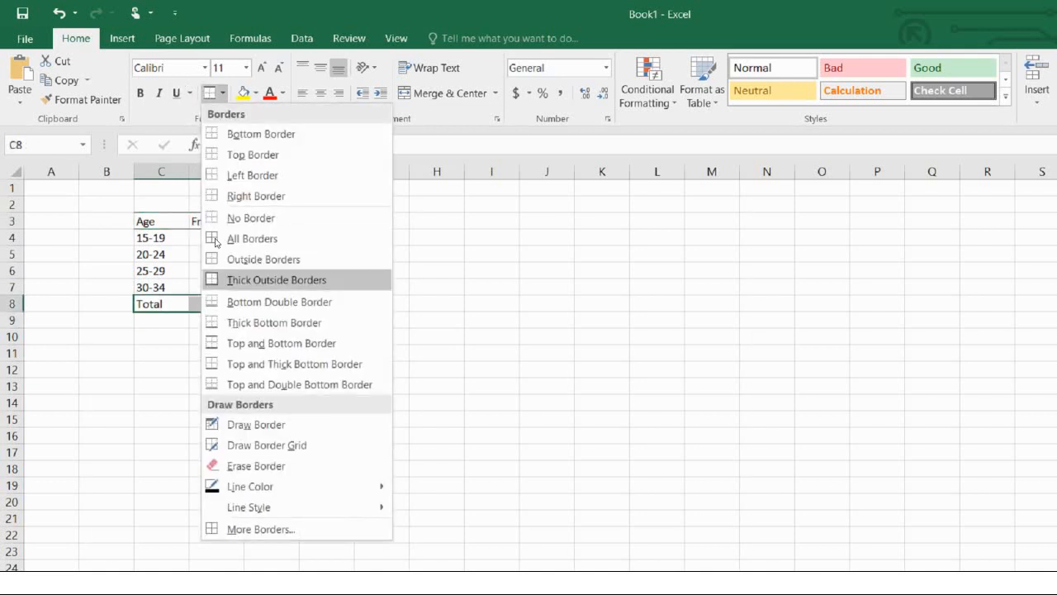
pyautogui.click(272, 364)
pyautogui.click(491, 320)
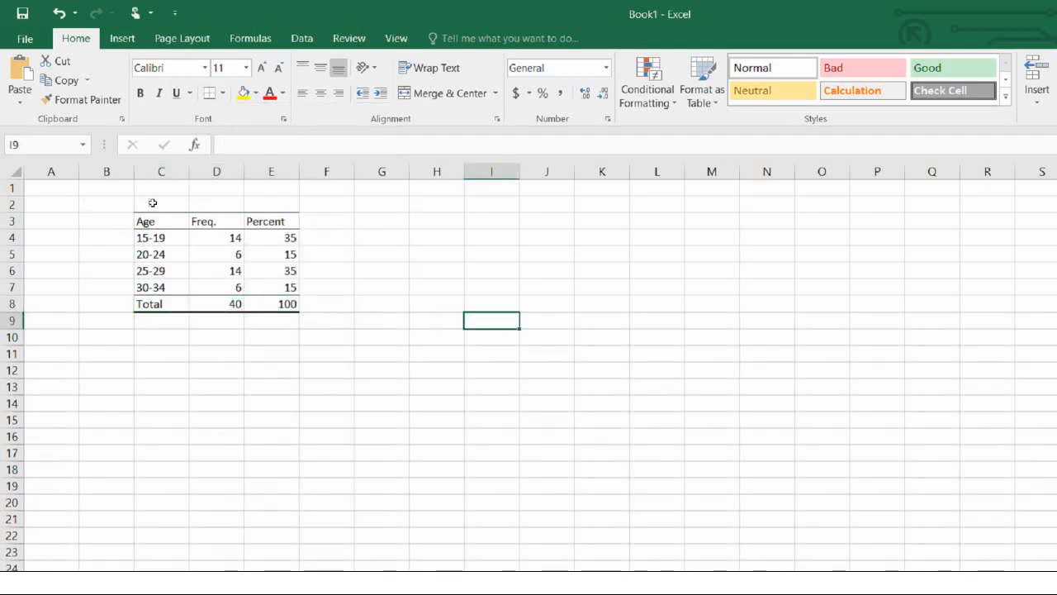
# Set the font of range C2:E8 to Century Gothic, size 12
pyautogui.moveTo(148, 202); pyautogui.dragTo(285, 304)
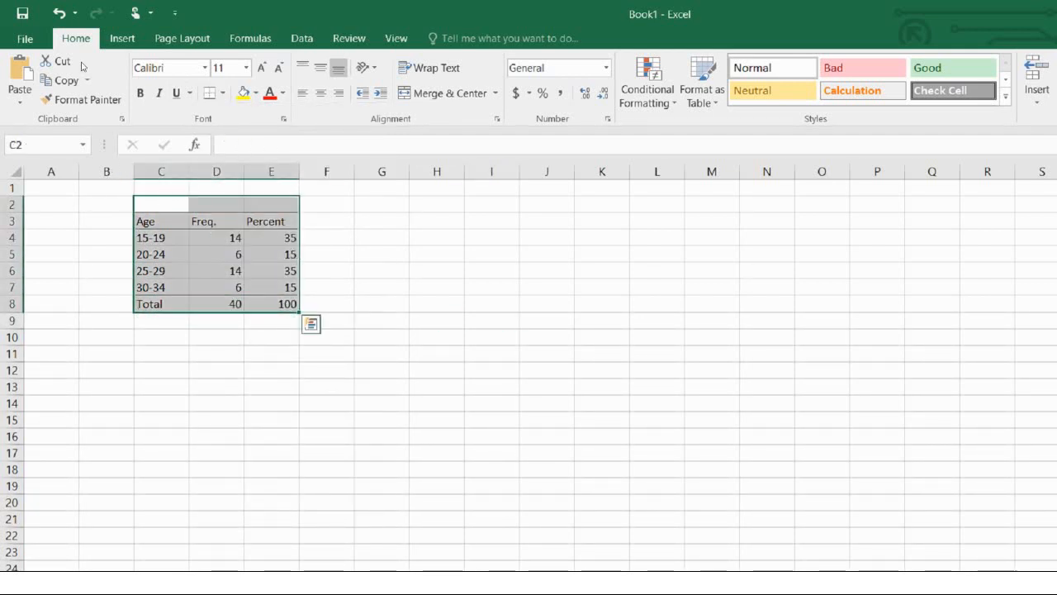
pyautogui.click(205, 67)
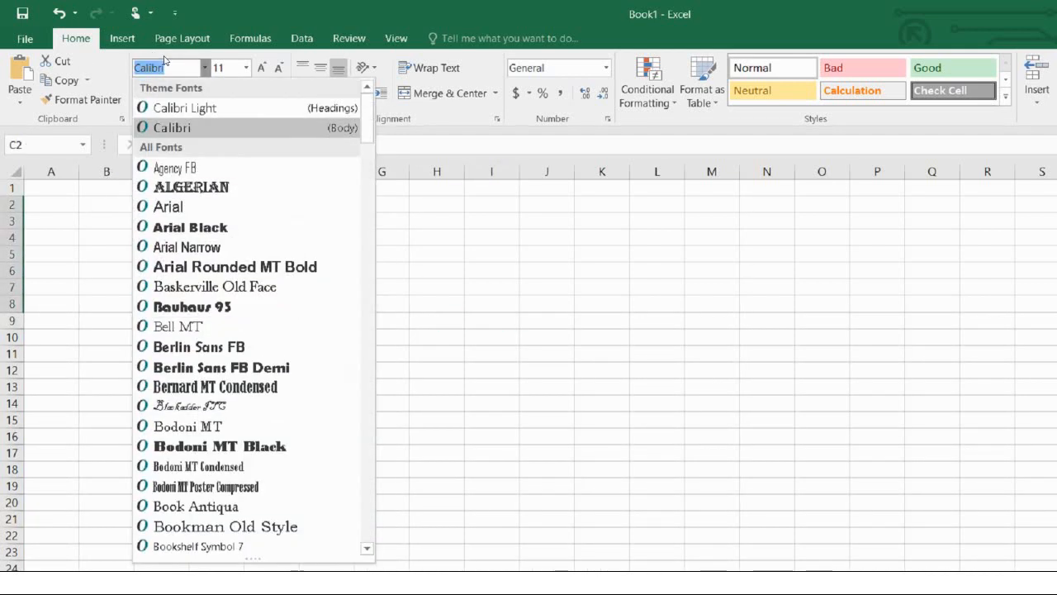
pyautogui.write('Century Gothic')
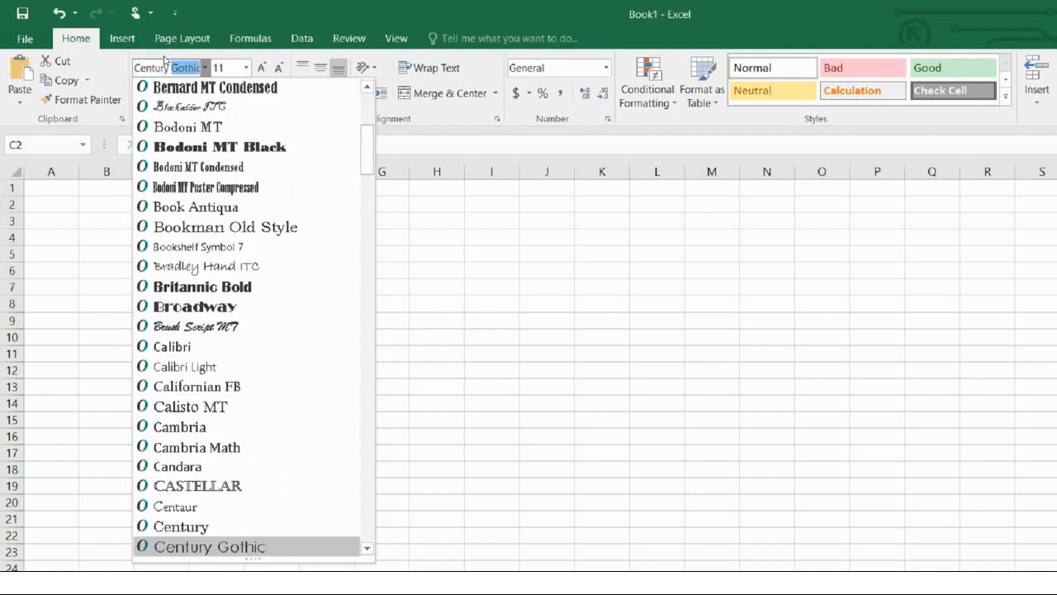
pyautogui.press('Return')
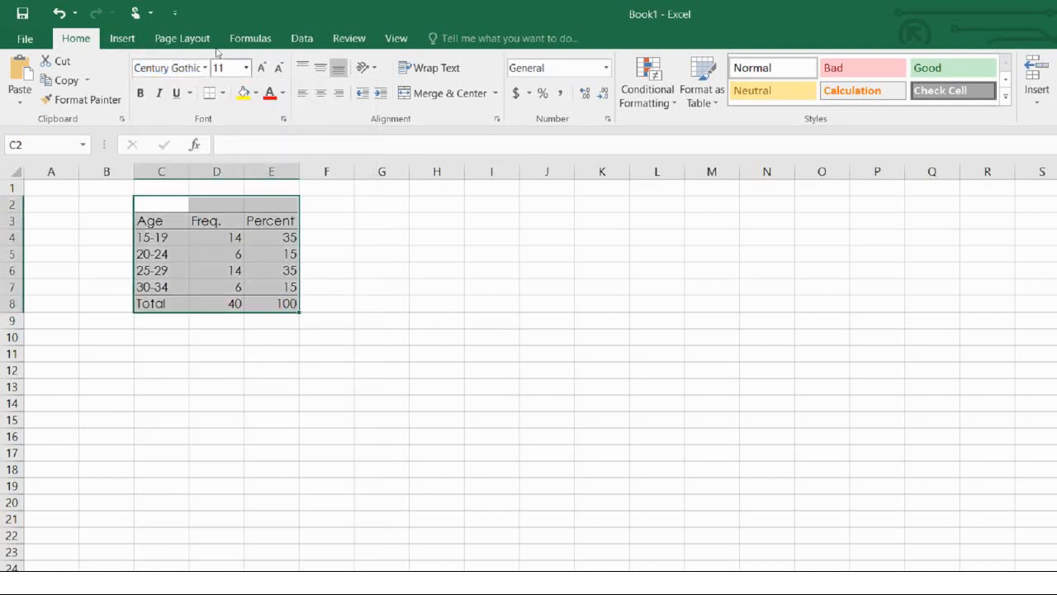
pyautogui.click(261, 67)
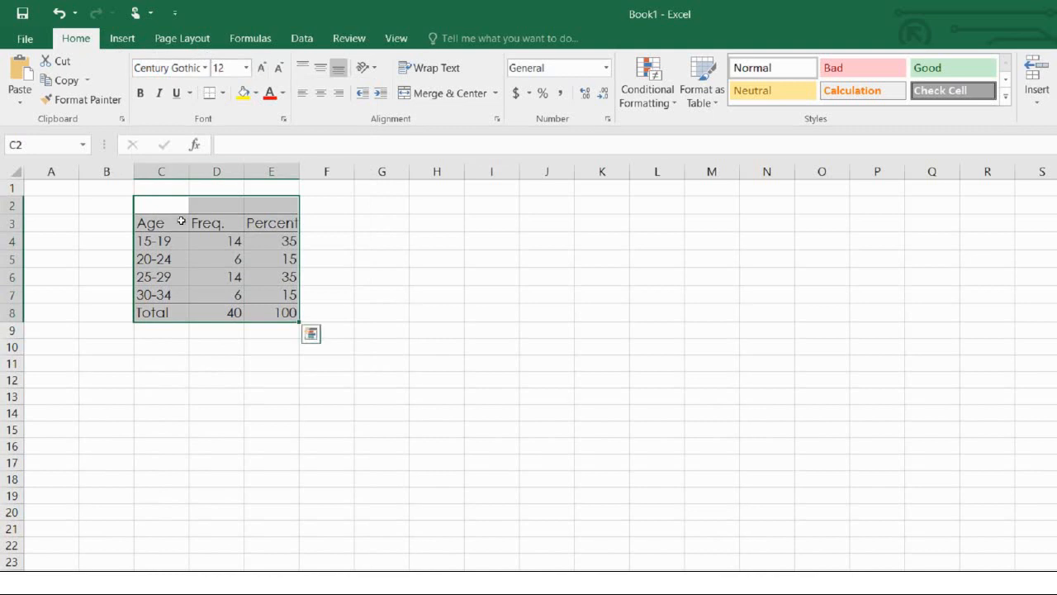
# Copy the range C2:E8 and switch to the Analysis document in Word
pyautogui.hotkey('ctrl', 'c')
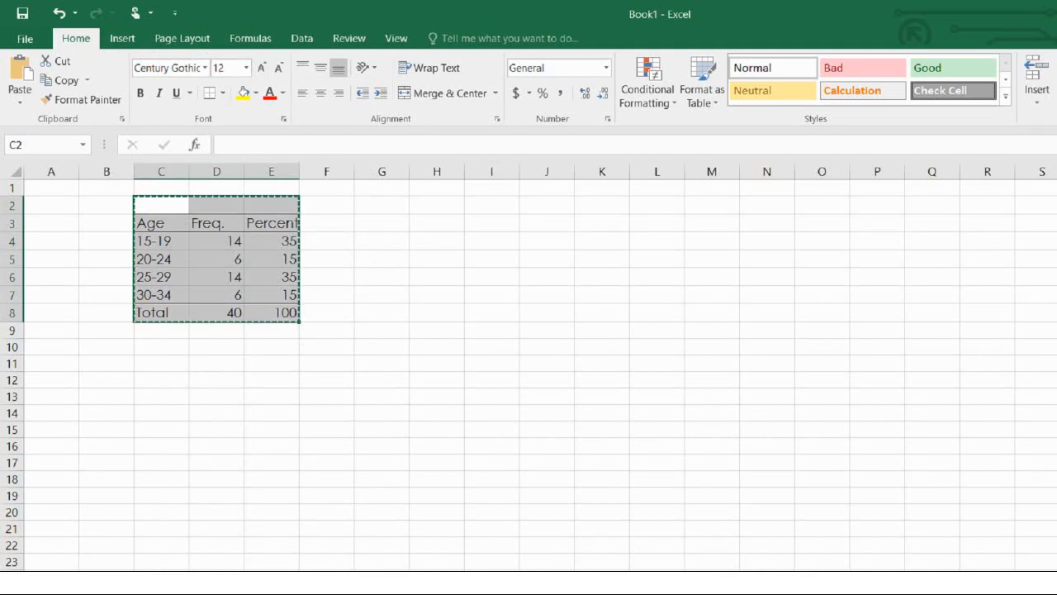
pyautogui.hotkey('alt', 'Tab')
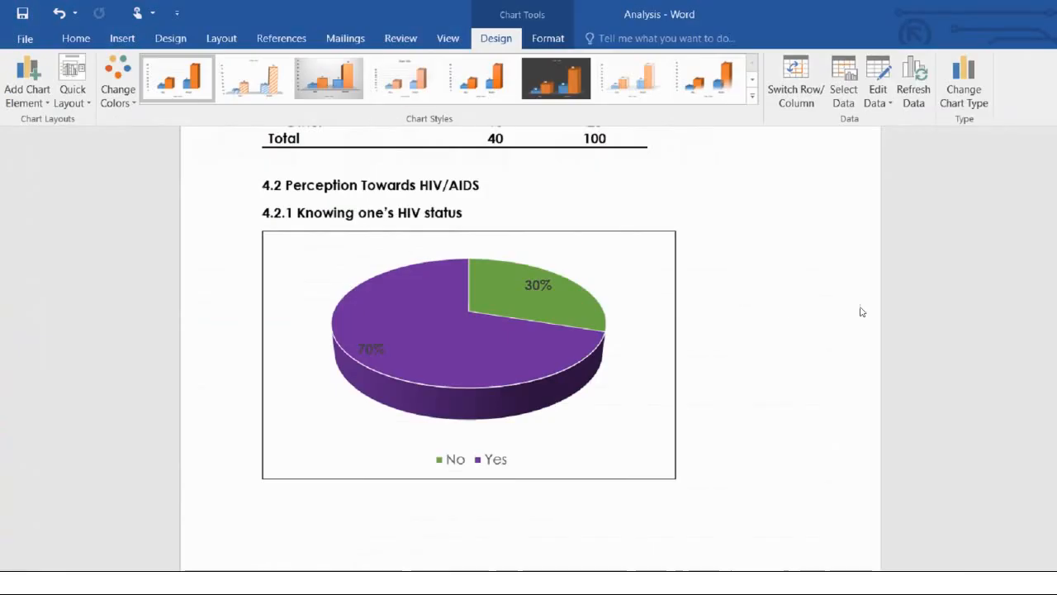
pyautogui.scroll(5, 857, 310)
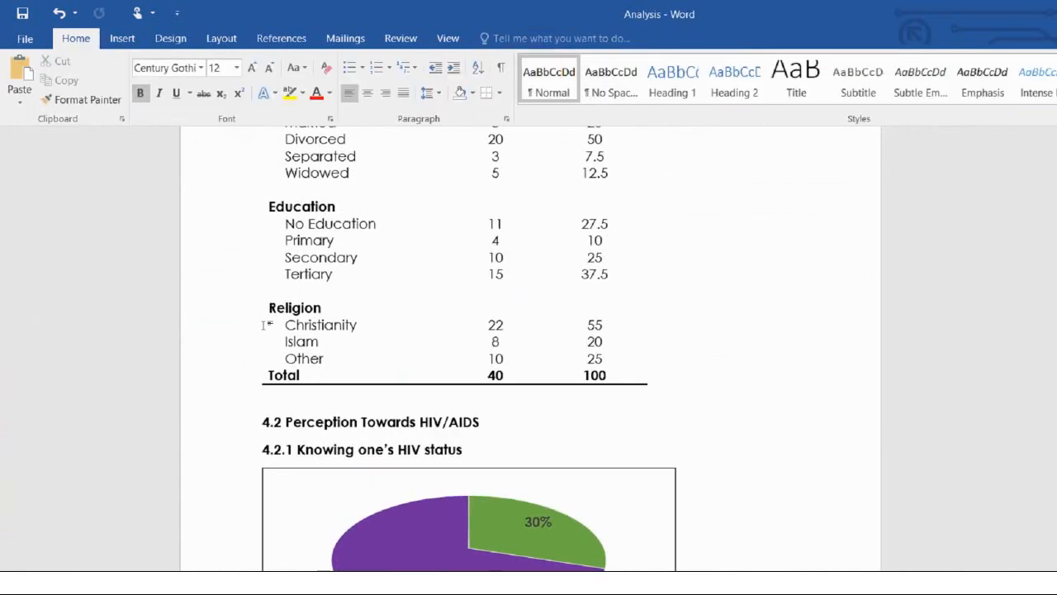
# Add the heading "4.1.2 Age distribution of respondents" between the demographic table and section 4.2, with blank lines above it
pyautogui.press('Return')
pyautogui.press('Return')
pyautogui.press('Return')
pyautogui.write('4.')
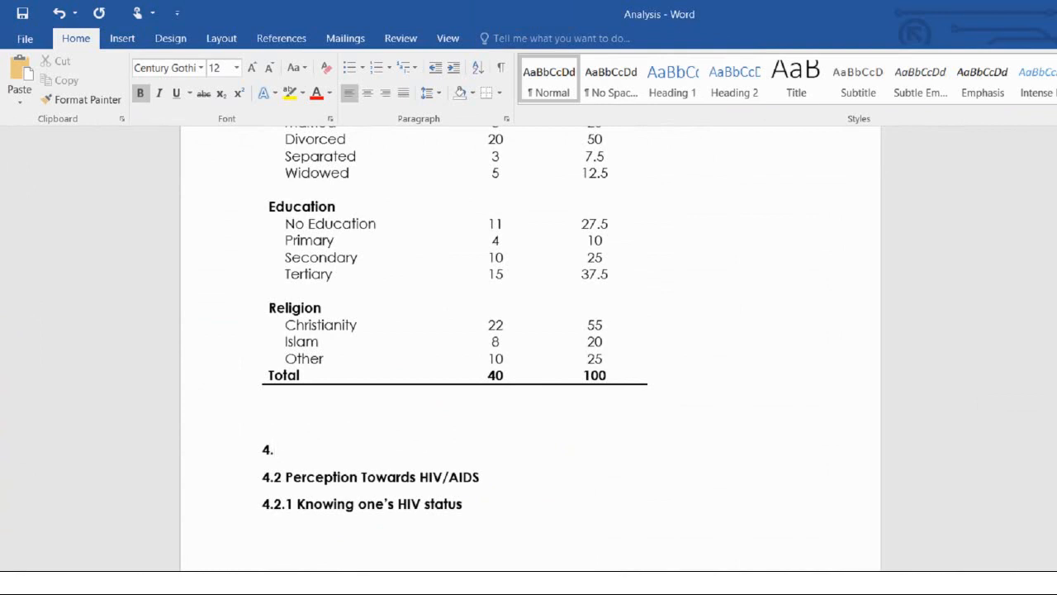
pyautogui.write('1')
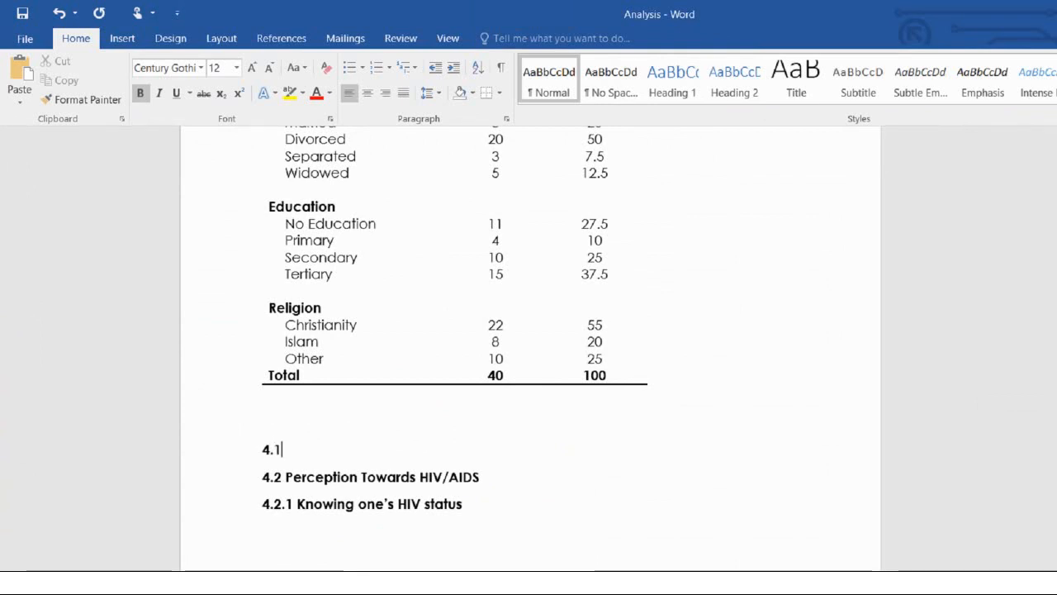
pyautogui.write('.2 ')
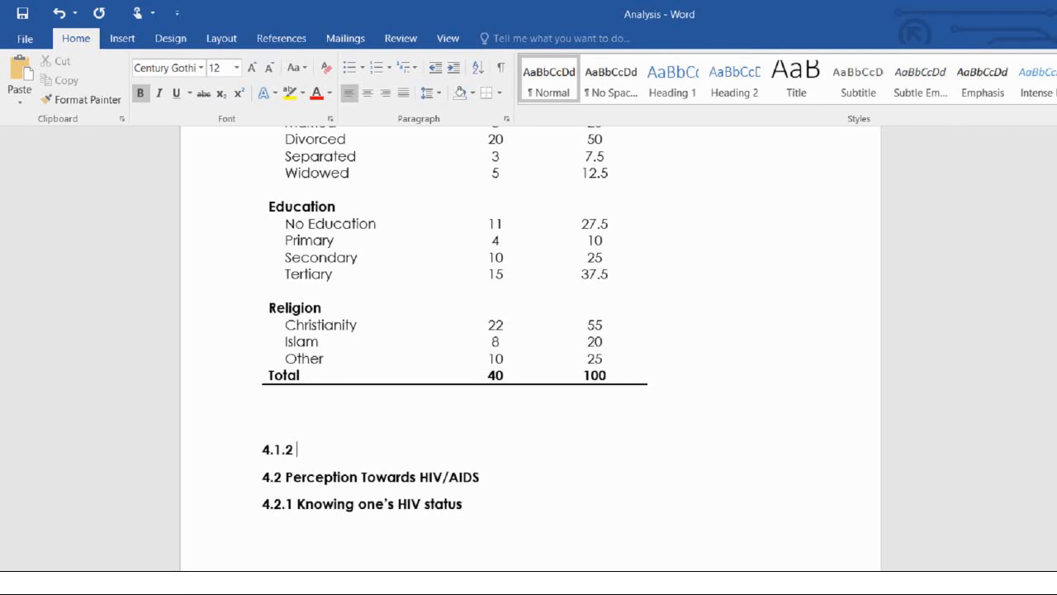
pyautogui.write('Age distribution')
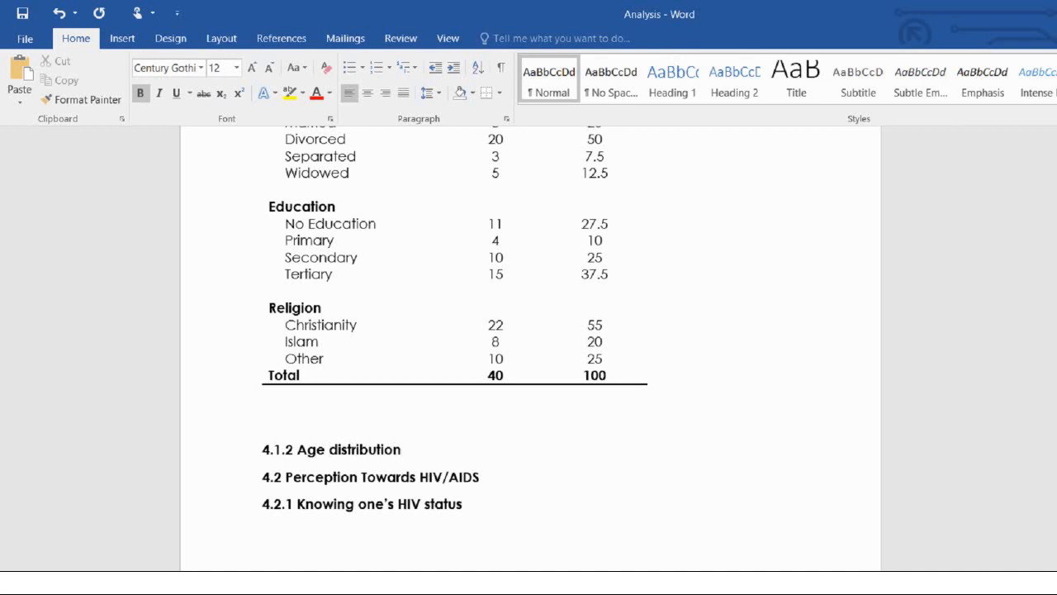
pyautogui.write(' of respondents')
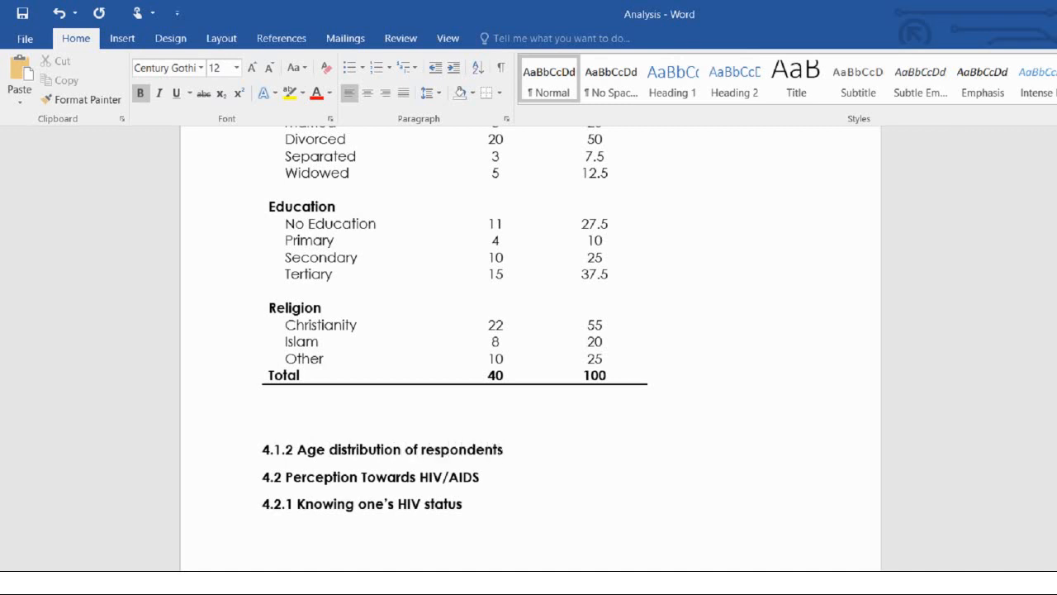
# Paste the copied age table below the 4.1.2 heading and select the whole table
pyautogui.press('Return')
pyautogui.hotkey('ctrl', 'v')
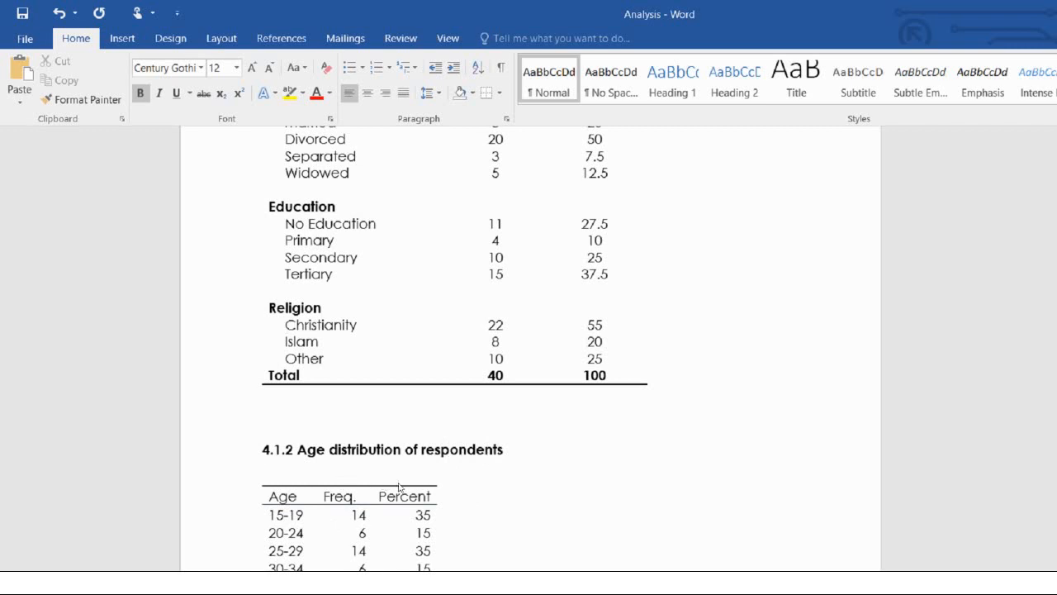
pyautogui.click(350, 514)
pyautogui.click(285, 468)
pyautogui.click(256, 462)
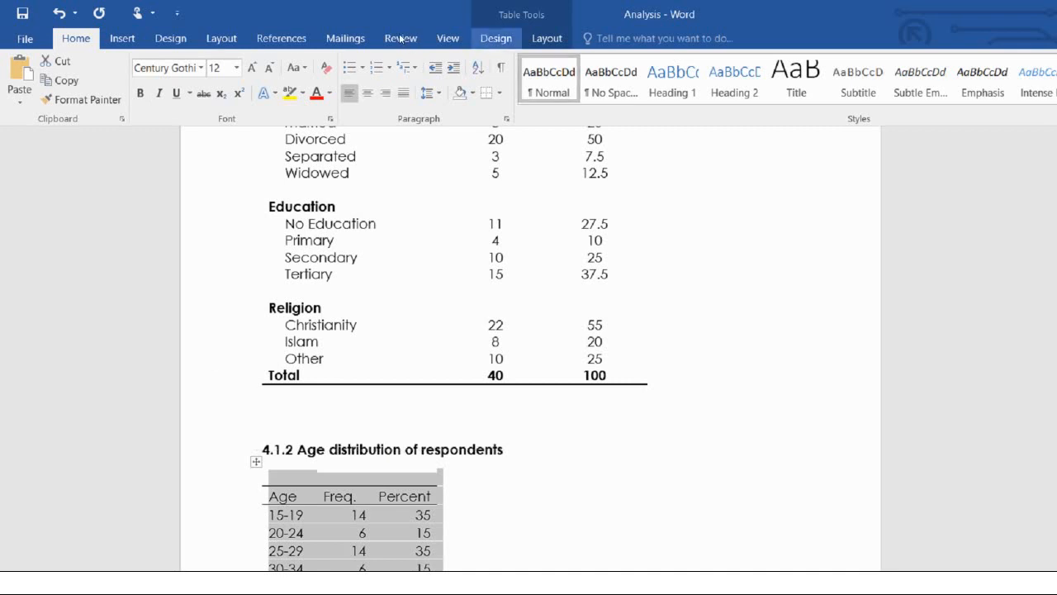
# Paint a 3 pt border line above the Age, Freq. and Percent header row of the pasted table
pyautogui.click(496, 38)
pyautogui.click(802, 78)
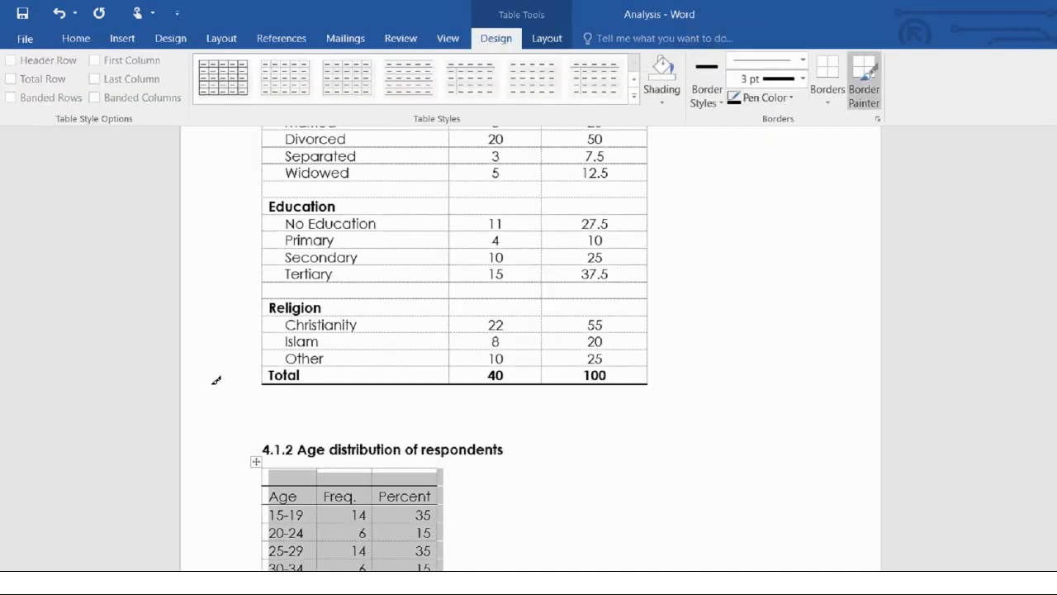
pyautogui.moveTo(212, 381); pyautogui.dragTo(350, 378)
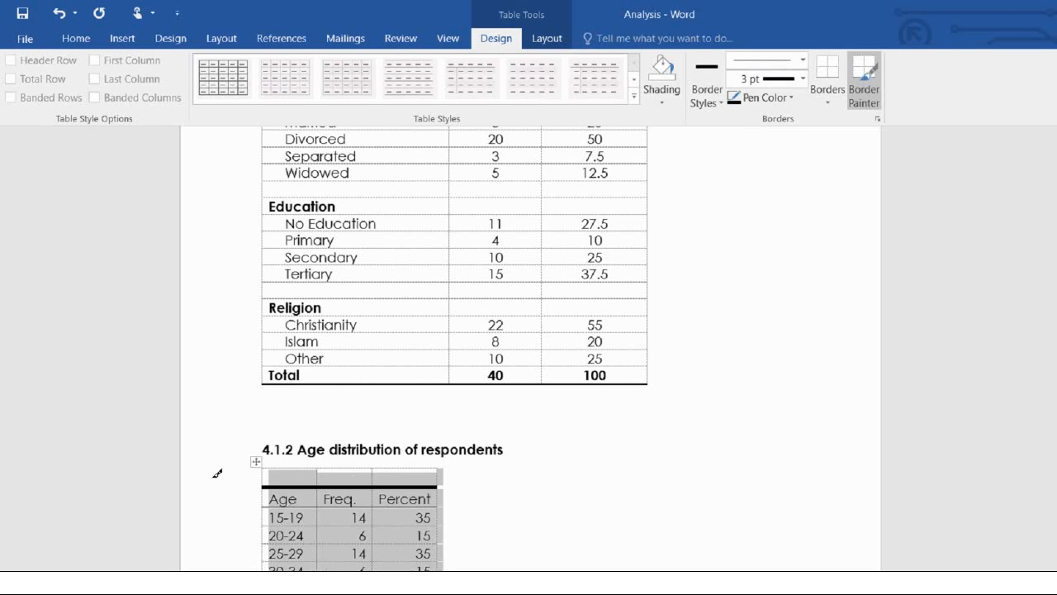
pyautogui.hotkey('ctrl', 'z')
pyautogui.click(348, 471)
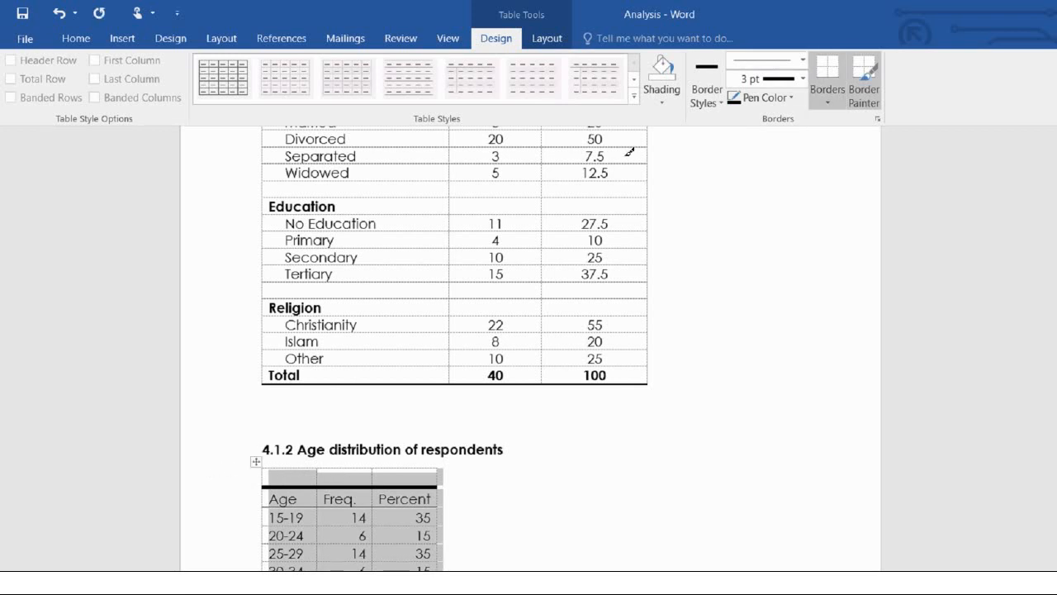
pyautogui.press('Escape')
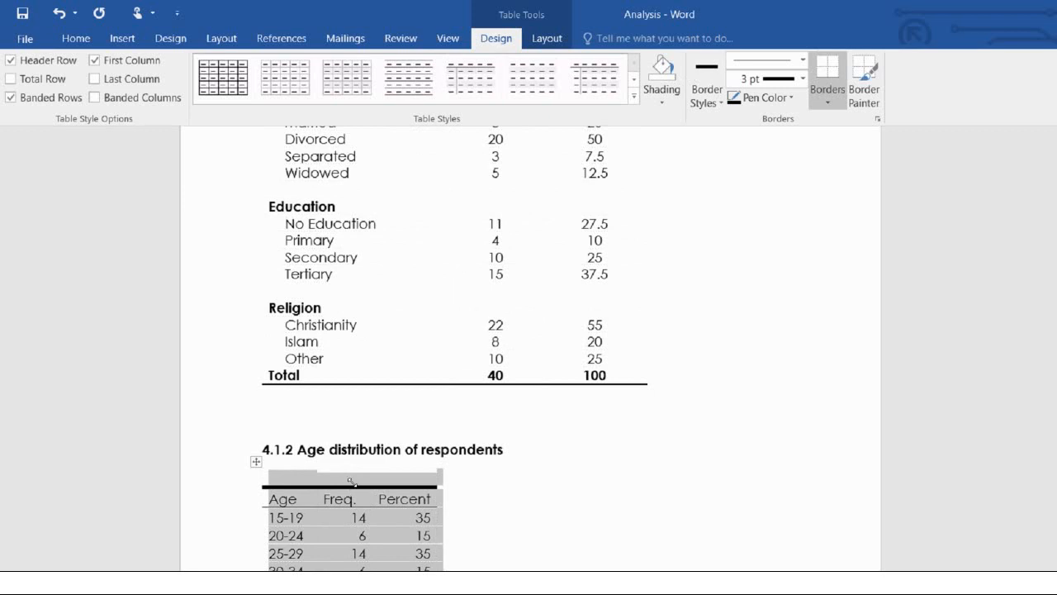
pyautogui.click(353, 481)
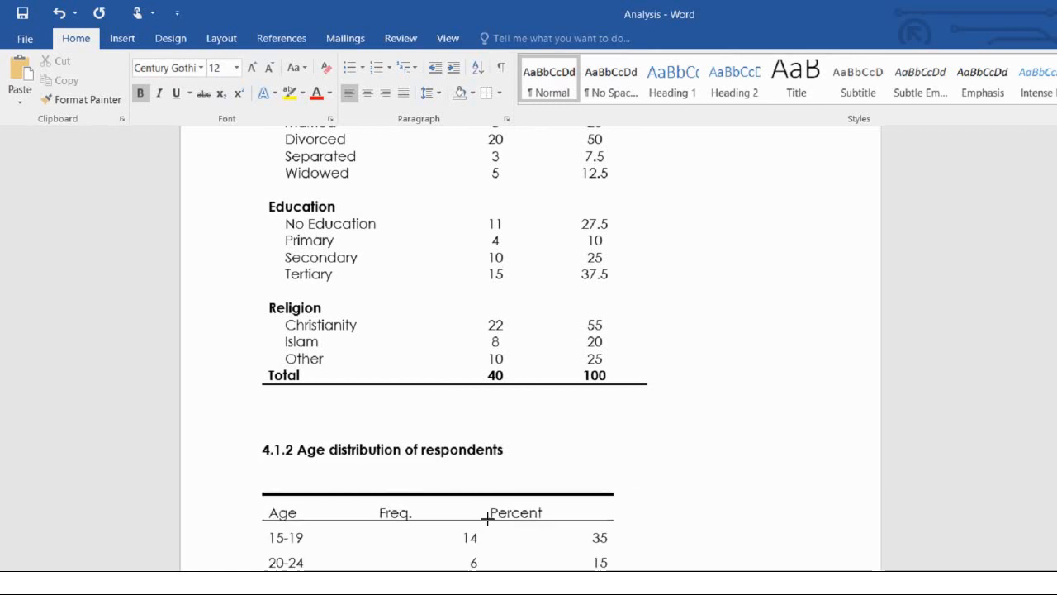
# Centre the contents of the Freq. and Percent columns in the age table under heading 4.1.2
pyautogui.click(486, 511)
pyautogui.moveTo(595, 562); pyautogui.dragTo(375, 508)
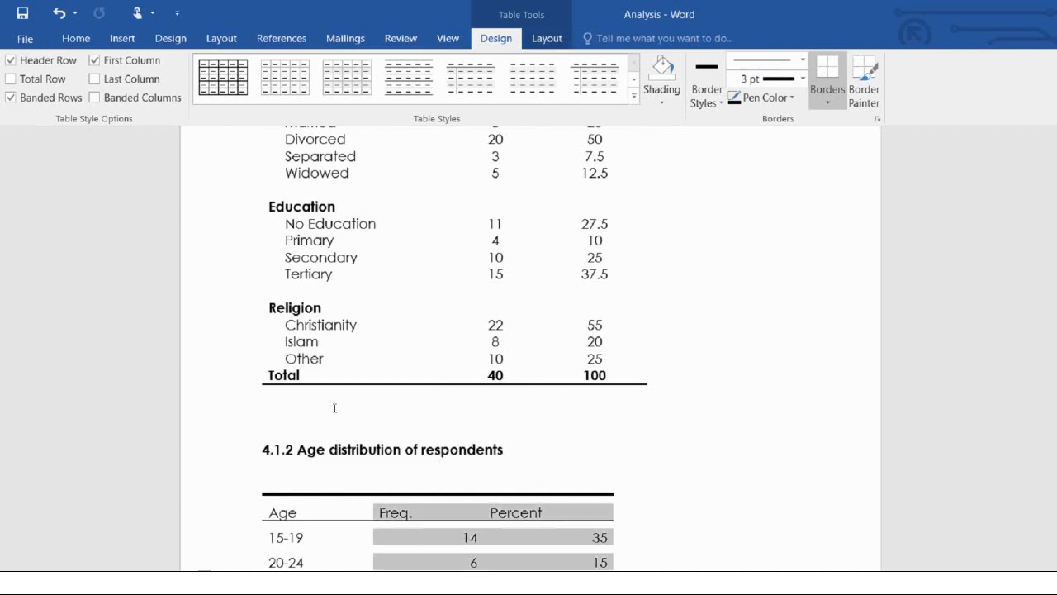
pyautogui.click(75, 38)
pyautogui.click(366, 93)
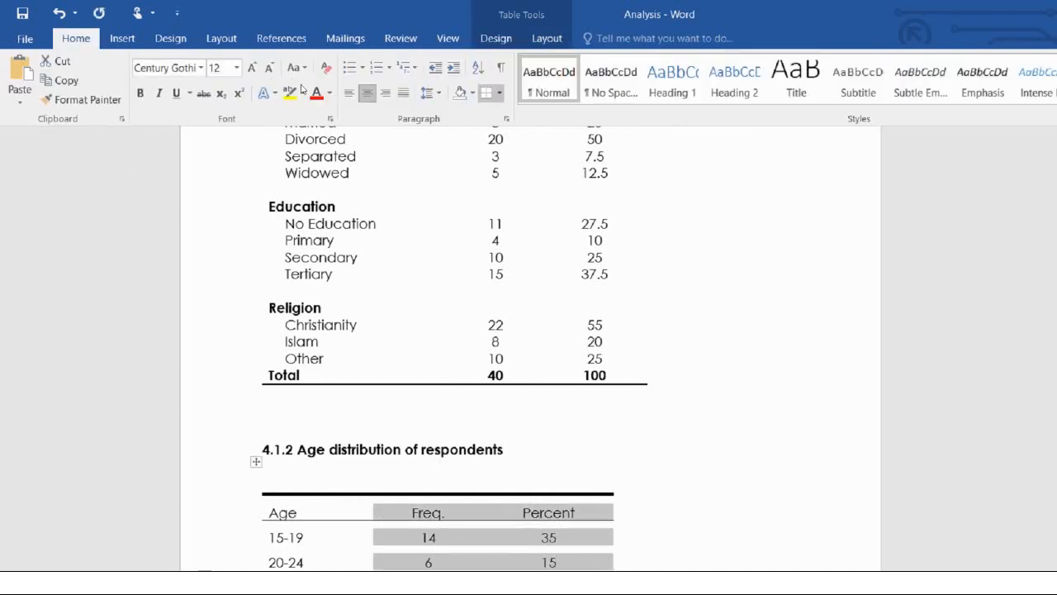
pyautogui.click(589, 502)
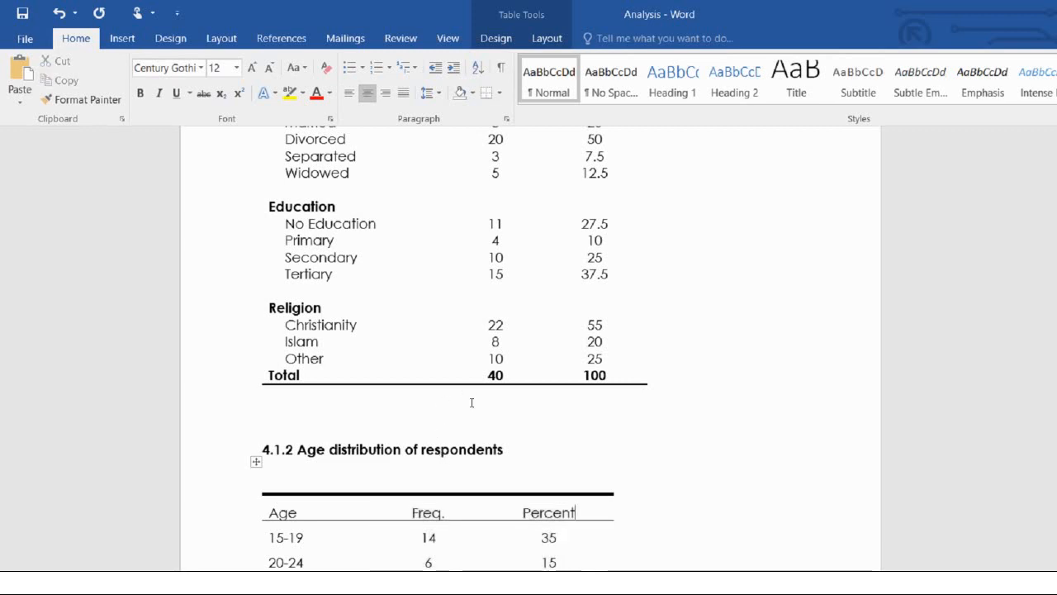
# Make the age table's header row with Age, Freq. and Percent bold
pyautogui.moveTo(589, 502); pyautogui.dragTo(290, 491)
pyautogui.hotkey('ctrl', 'b')
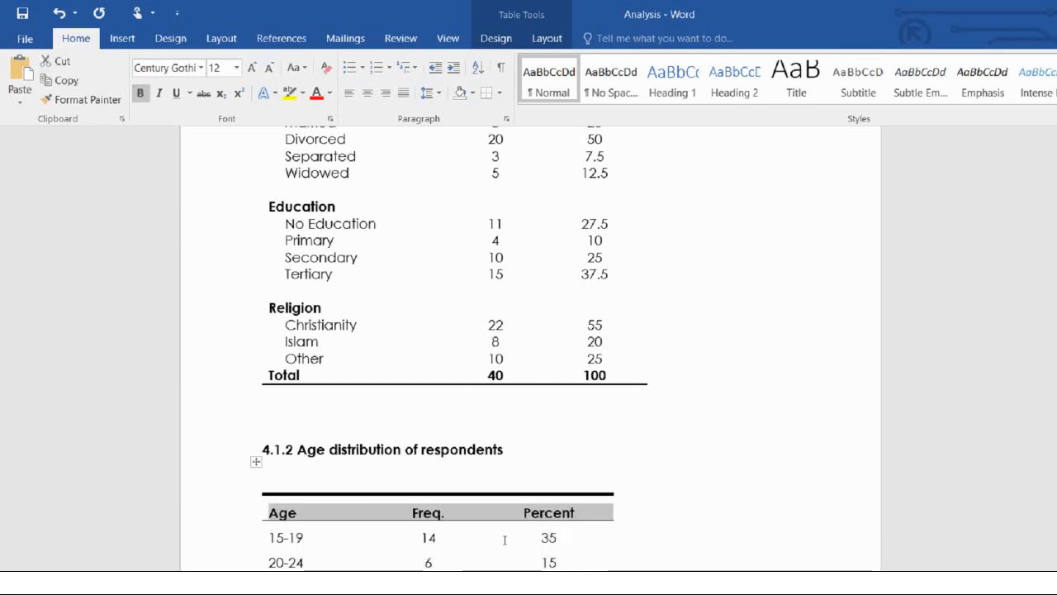
pyautogui.click(255, 504)
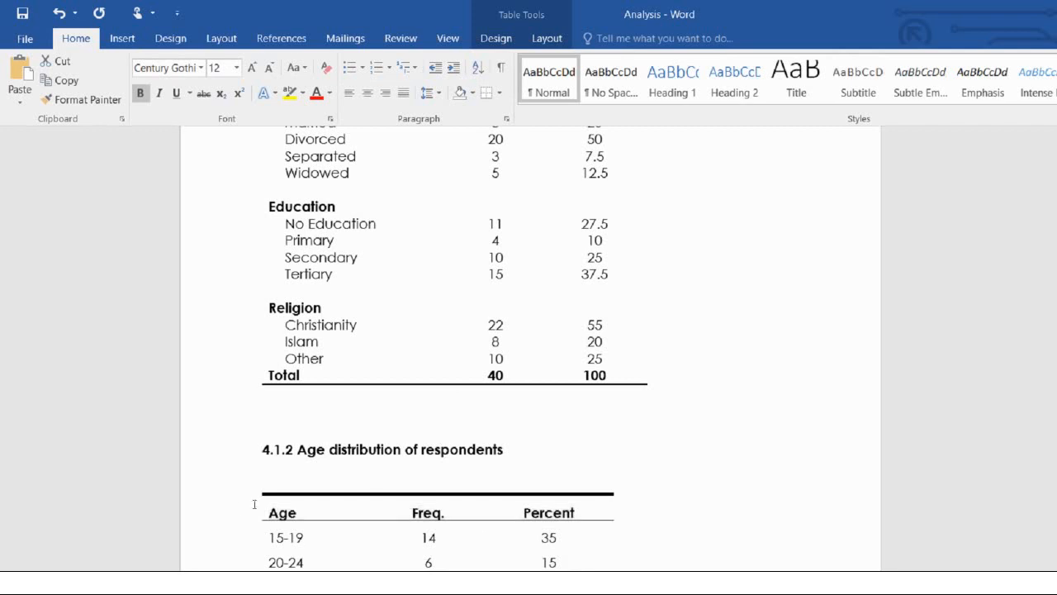
# Switch to the SPSS Data Editor and bring up the Transform commands for the dataset
pyautogui.click(542, 415)
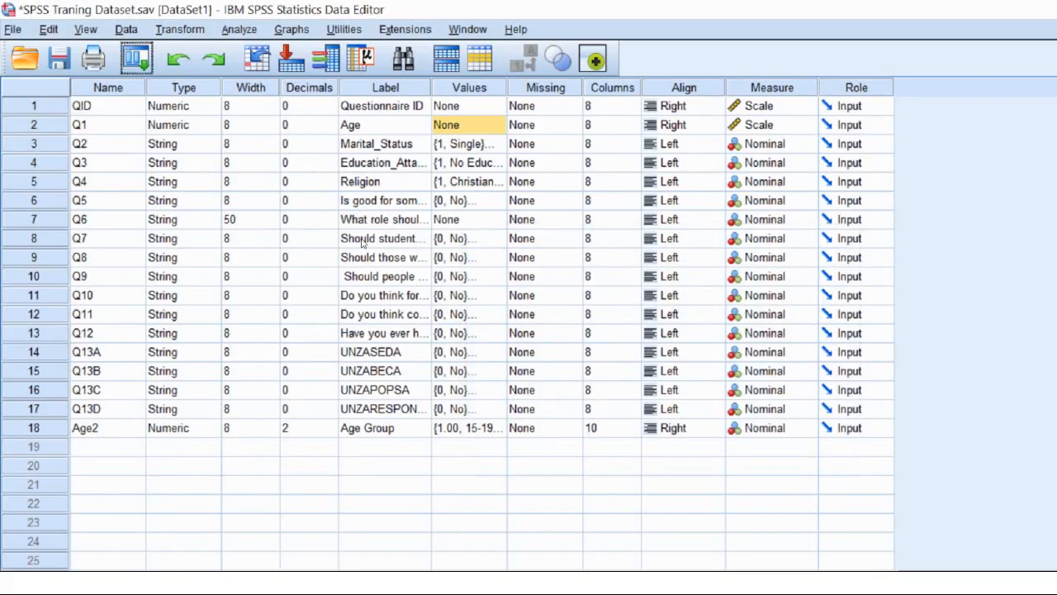
pyautogui.click(159, 31)
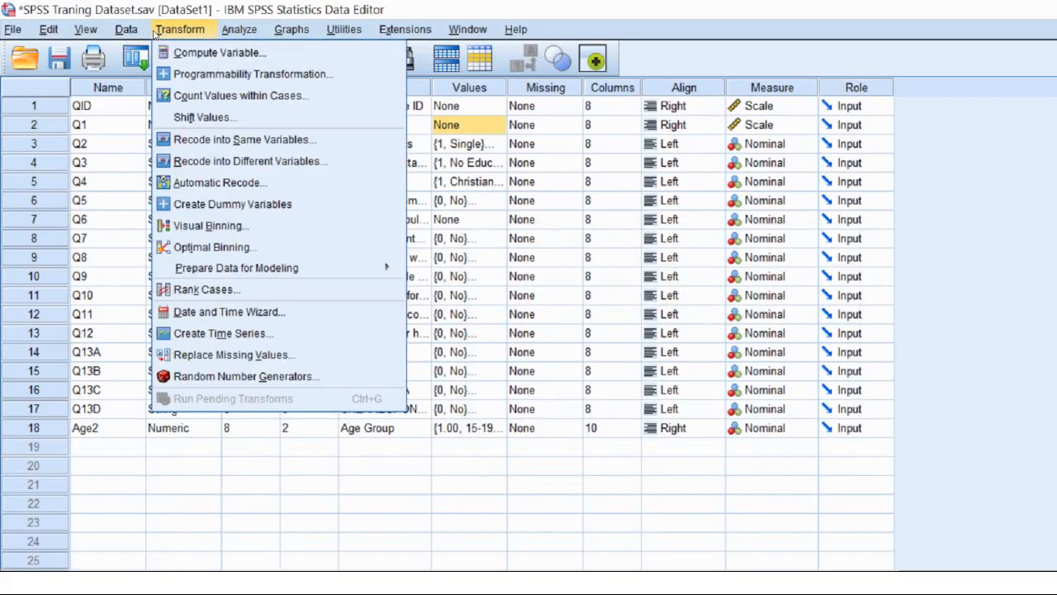